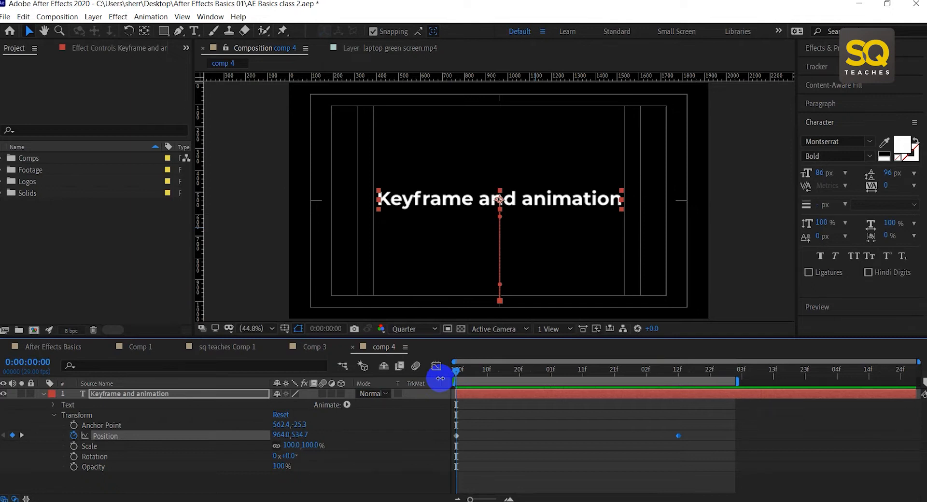
# Save the project and play back the text layer's position animation from the first frame
pyautogui.hotkey('ctrl', 's')
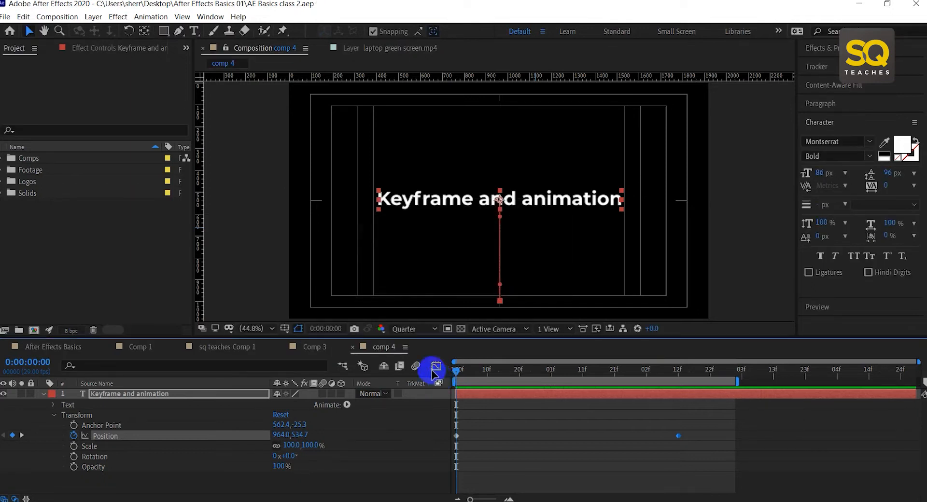
pyautogui.moveTo(479, 370); pyautogui.dragTo(398, 392)
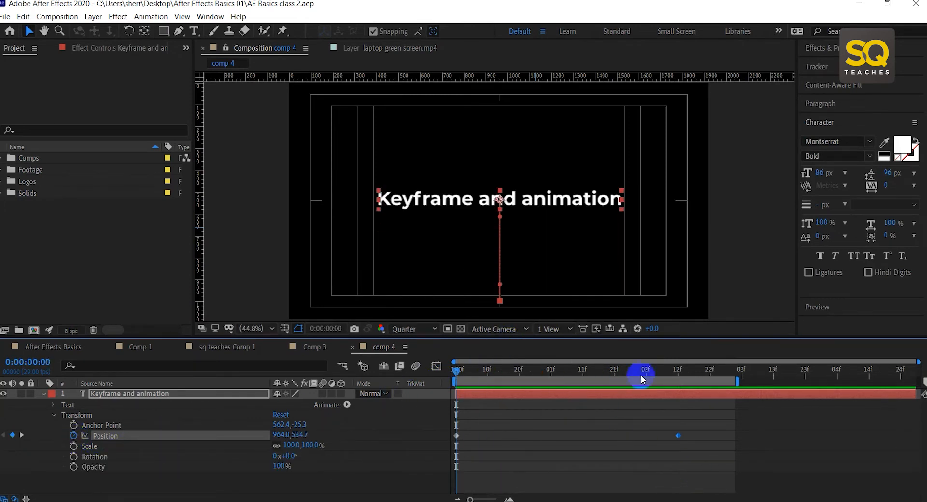
pyautogui.click(678, 372)
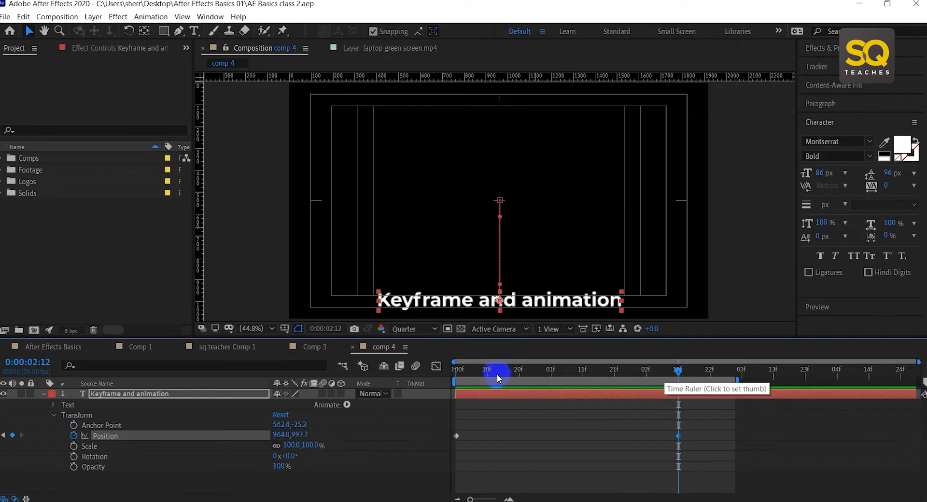
pyautogui.moveTo(497, 375); pyautogui.dragTo(438, 384)
pyautogui.press('space')
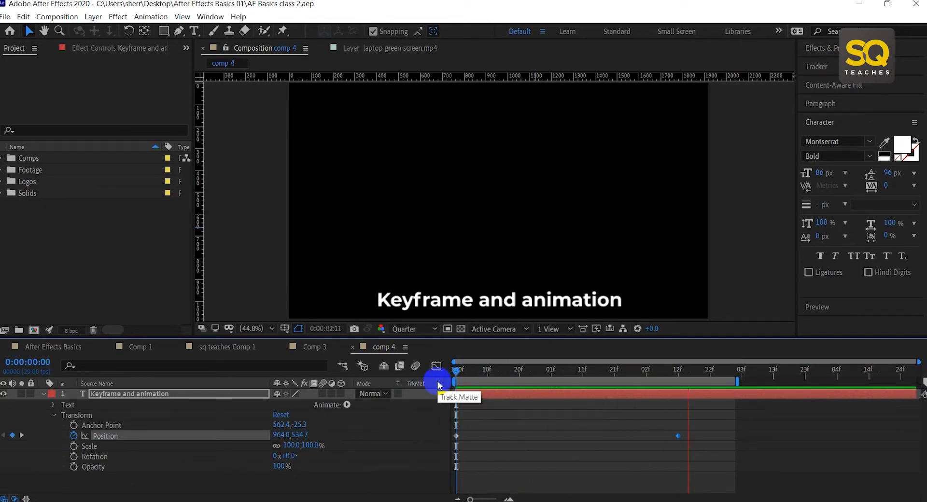
pyautogui.moveTo(501, 369); pyautogui.dragTo(420, 386)
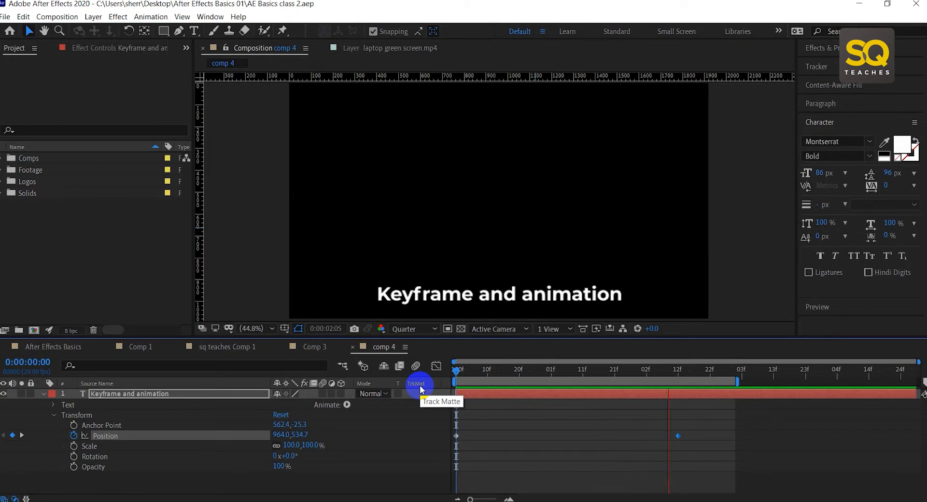
pyautogui.click(498, 371)
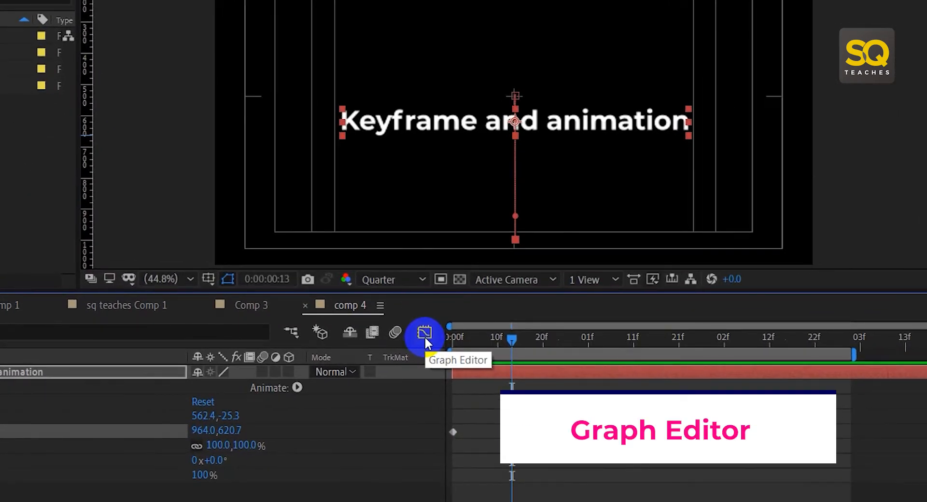
# Examine the Position speed graph in the Graph Editor, including both keyframes and the motion between them
pyautogui.click(424, 333)
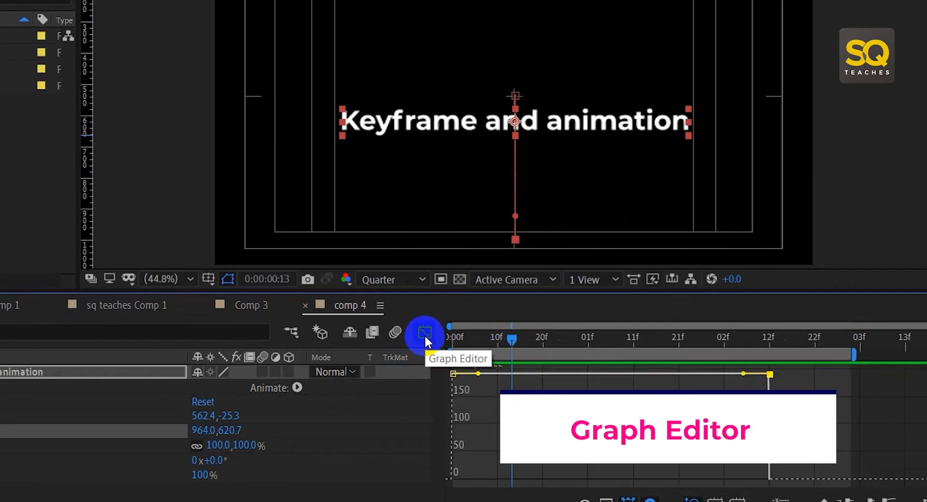
pyautogui.moveTo(490, 340); pyautogui.dragTo(440, 337)
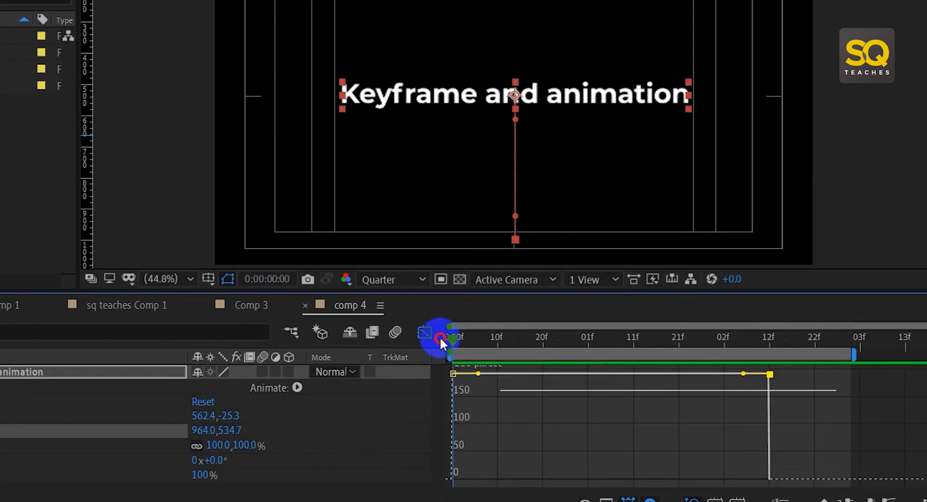
pyautogui.click(770, 375)
pyautogui.moveTo(474, 337); pyautogui.dragTo(384, 342)
pyautogui.moveTo(455, 376)
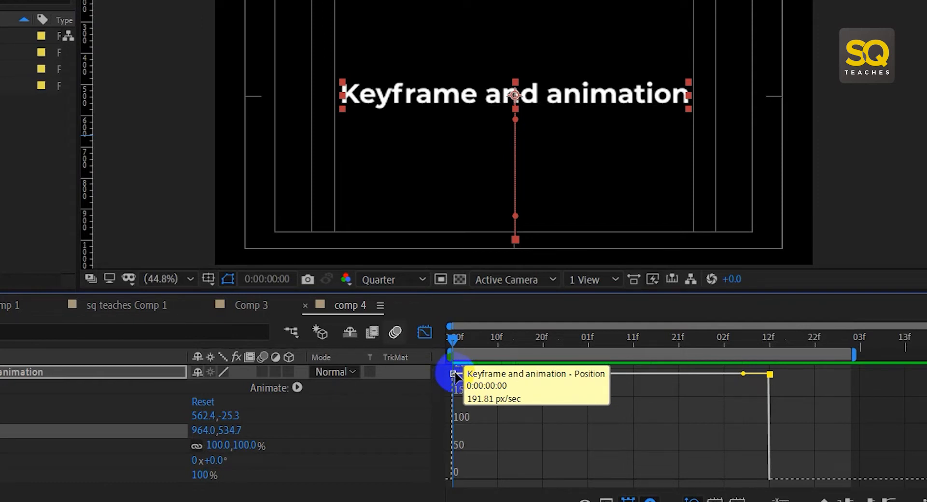
pyautogui.moveTo(454, 375); pyautogui.dragTo(519, 384)
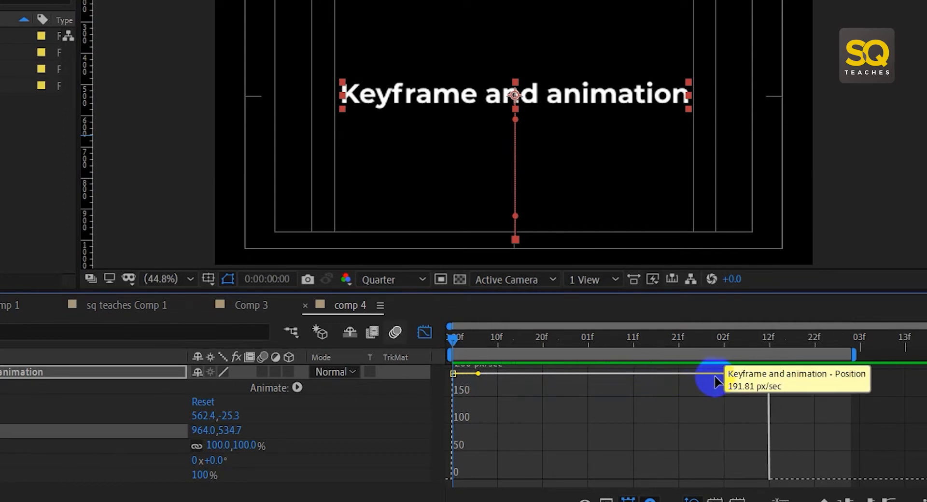
pyautogui.moveTo(769, 375); pyautogui.dragTo(744, 375)
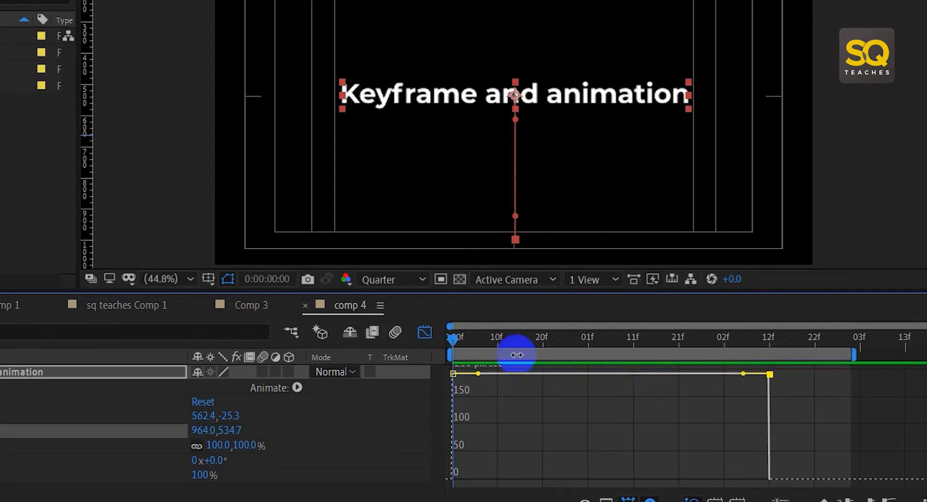
pyautogui.moveTo(515, 338); pyautogui.dragTo(647, 339)
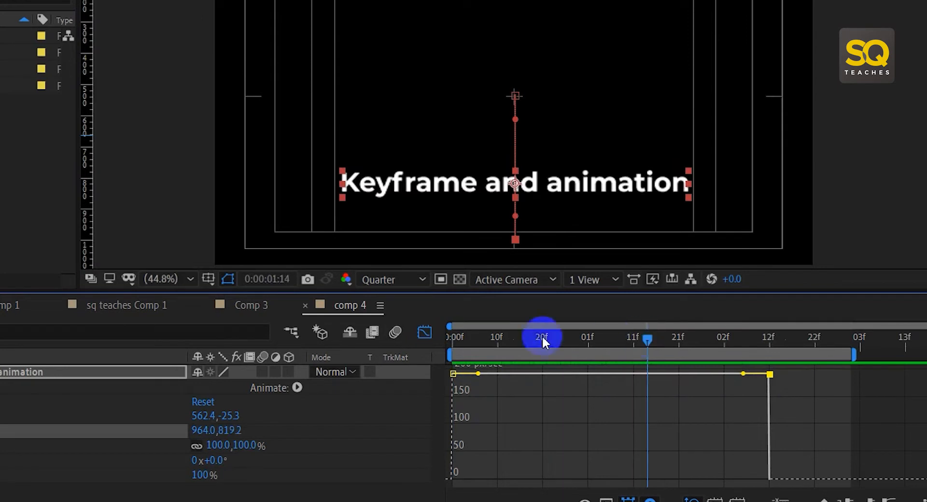
# Leave the Graph Editor and apply Easy Ease to both Position keyframes
pyautogui.click(423, 333)
pyautogui.moveTo(824, 414); pyautogui.dragTo(439, 449)
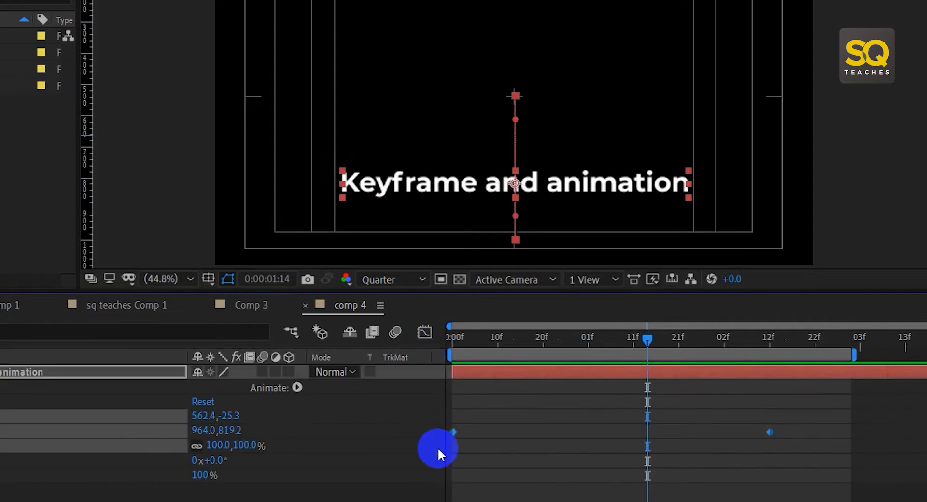
pyautogui.rightClick(770, 432)
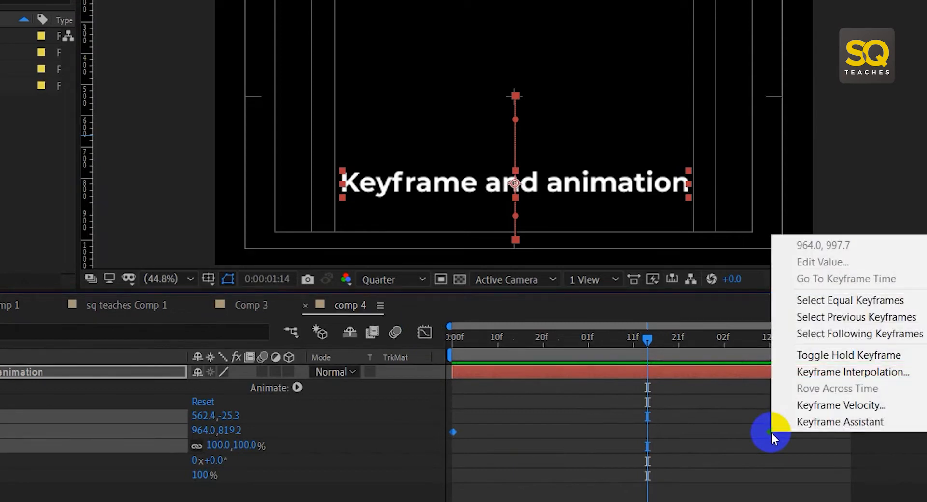
pyautogui.moveTo(866, 425)
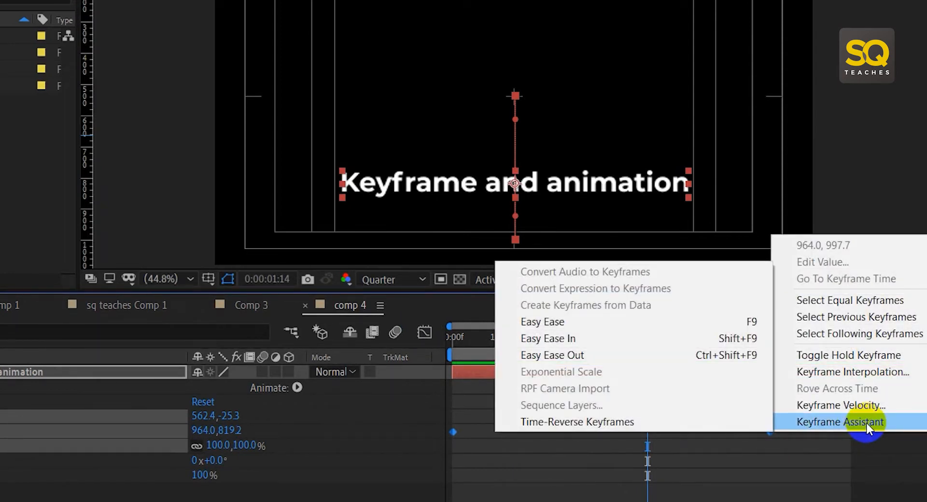
pyautogui.click(587, 322)
# Play back the eased text movement from the start and check the text around the middle of the motion
pyautogui.moveTo(535, 329); pyautogui.dragTo(424, 351)
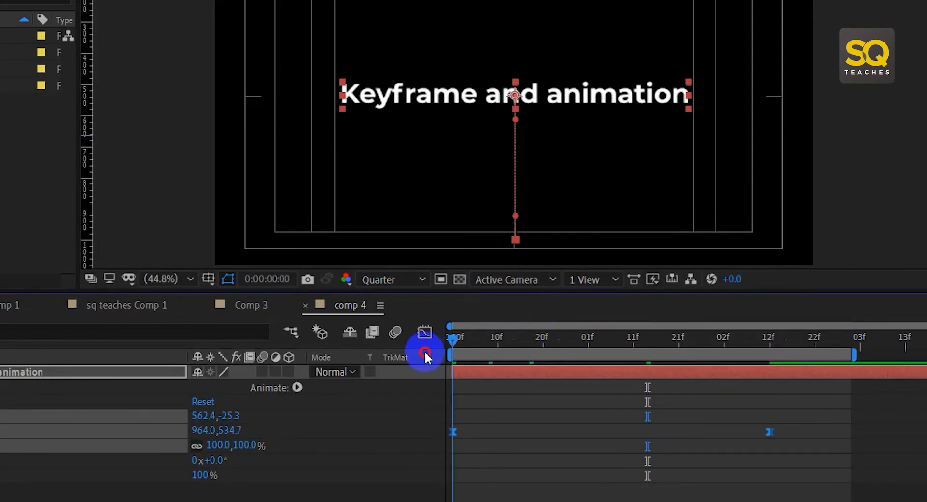
pyautogui.press('space')
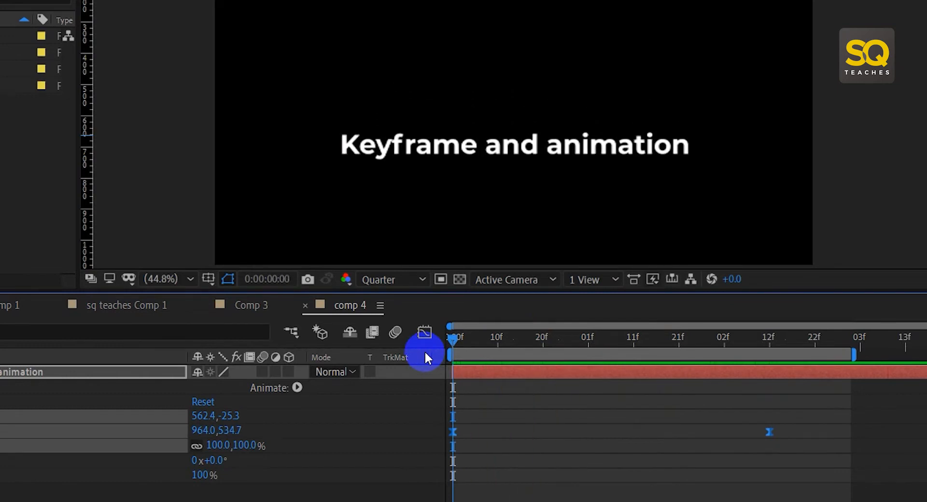
pyautogui.press('space')
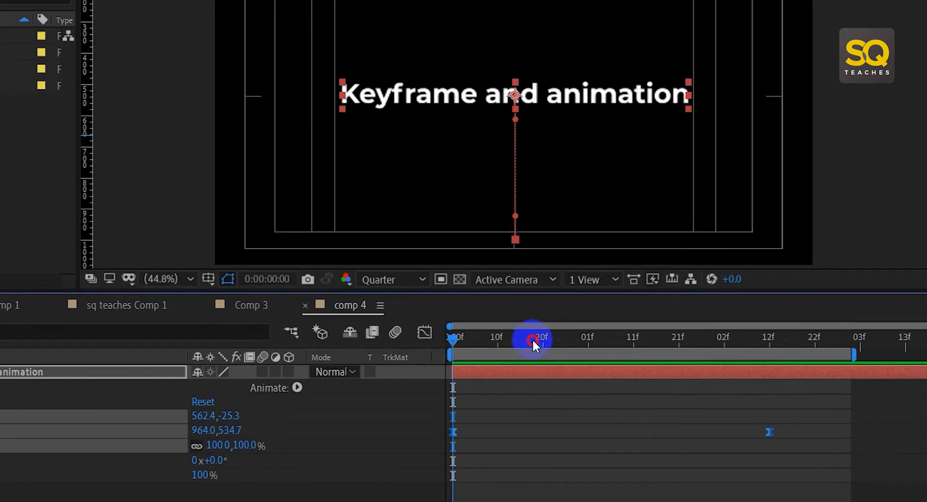
pyautogui.click(611, 340)
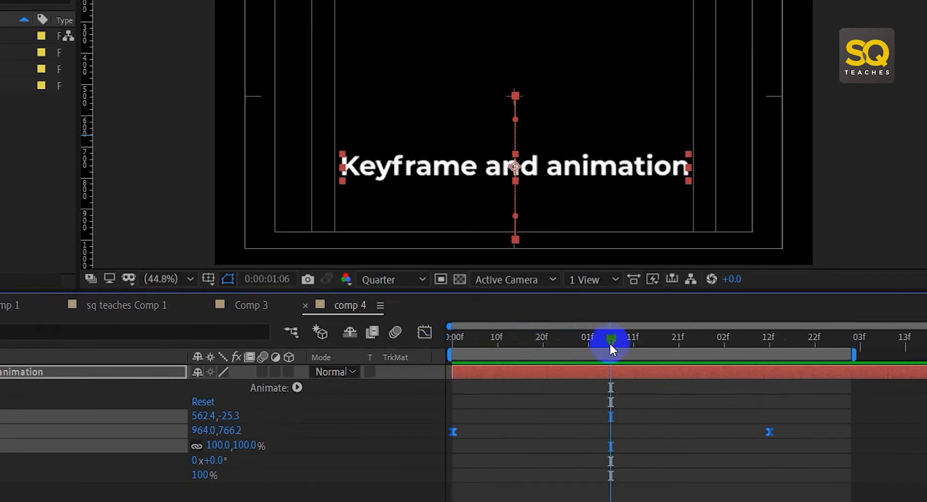
# Examine the eased Position speed curve in the Graph Editor while playing back and scrubbing the animation
pyautogui.click(425, 333)
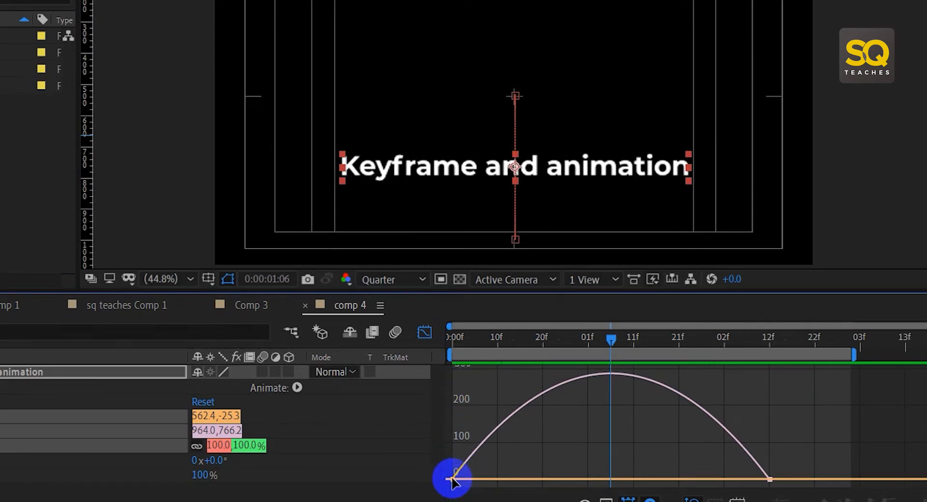
pyautogui.moveTo(471, 335); pyautogui.dragTo(426, 347)
pyautogui.press('space')
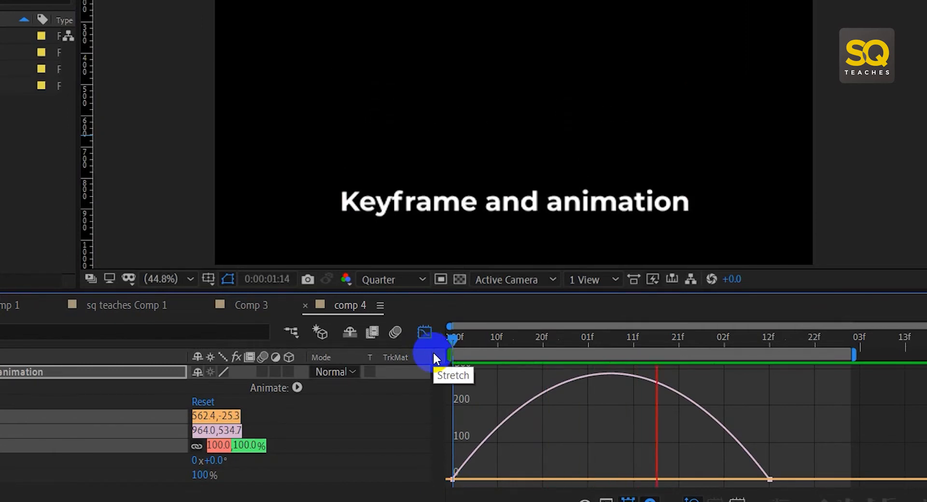
pyautogui.click(612, 336)
pyautogui.moveTo(614, 335); pyautogui.dragTo(768, 376)
pyautogui.press('Home')
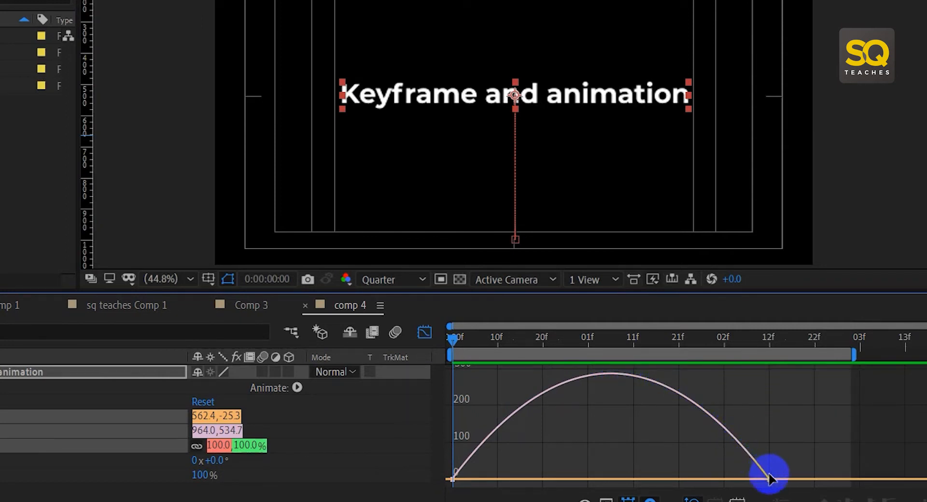
pyautogui.press('space')
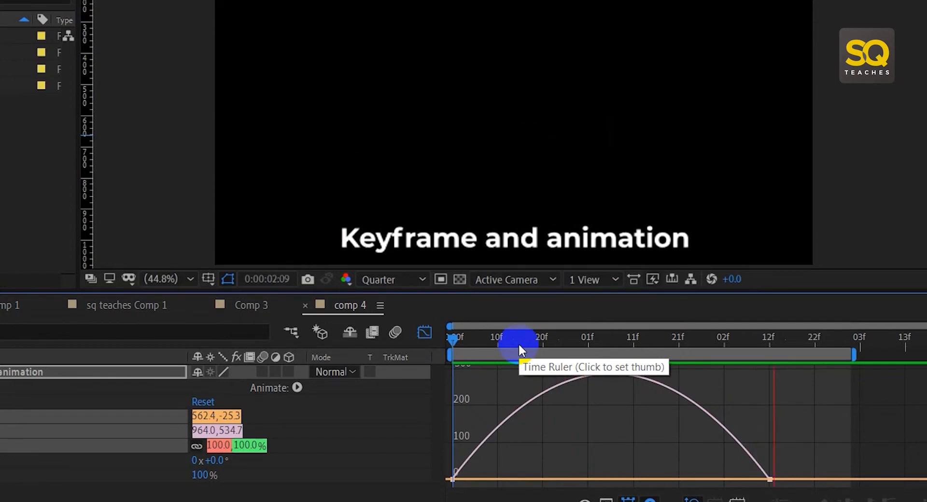
pyautogui.press('space')
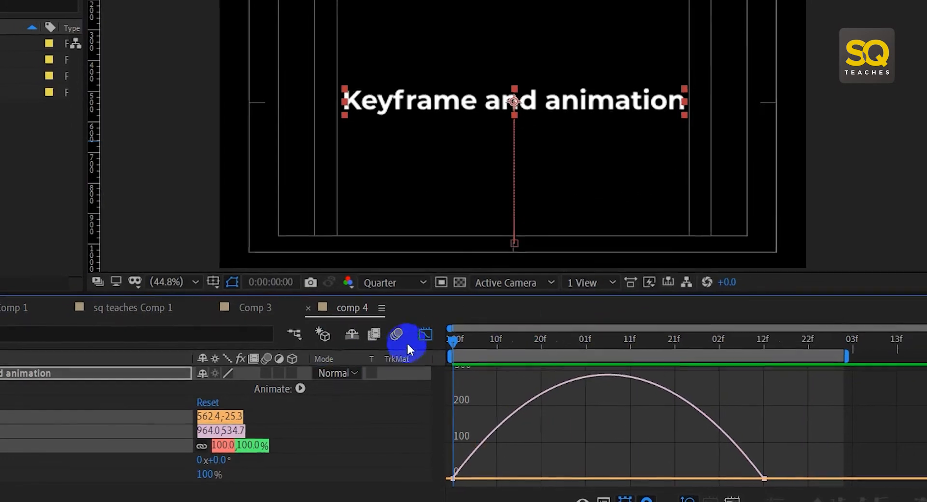
# Return from the Graph Editor to the layer bar view with the text layer's transform properties expanded
pyautogui.click(424, 332)
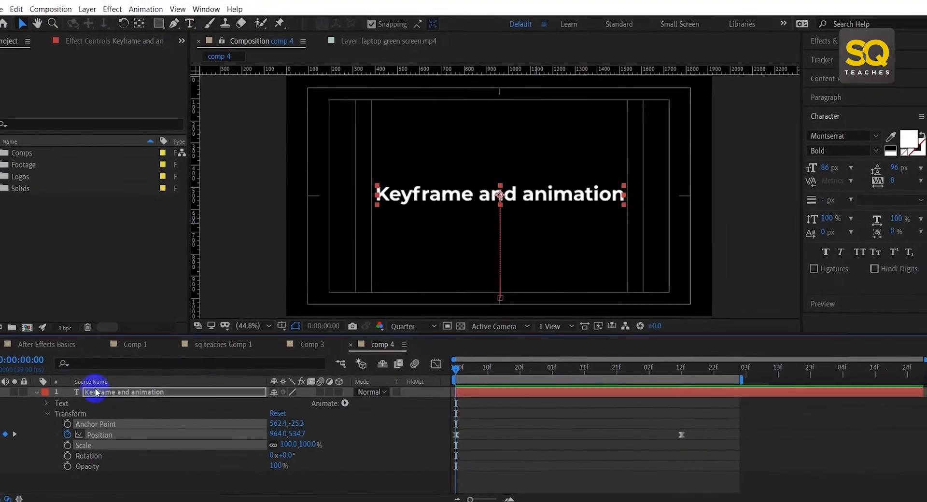
pyautogui.click(47, 393)
pyautogui.click(117, 401)
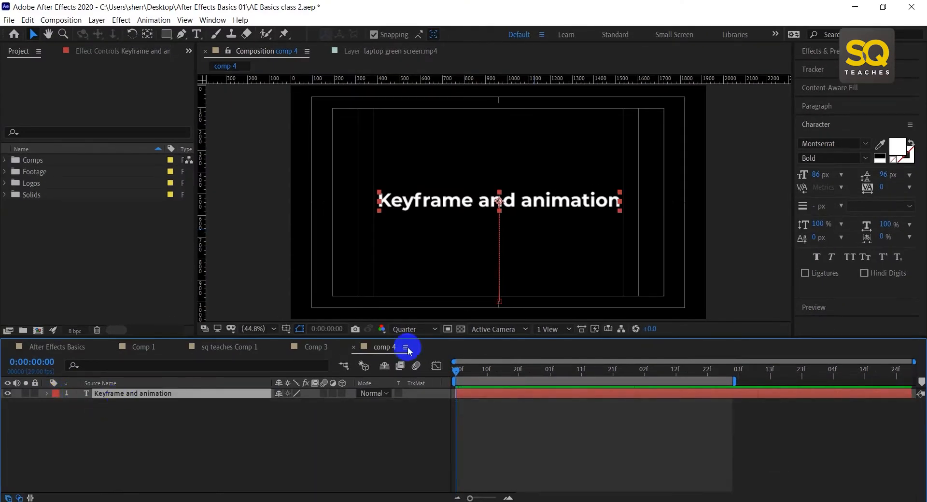
pyautogui.click(46, 395)
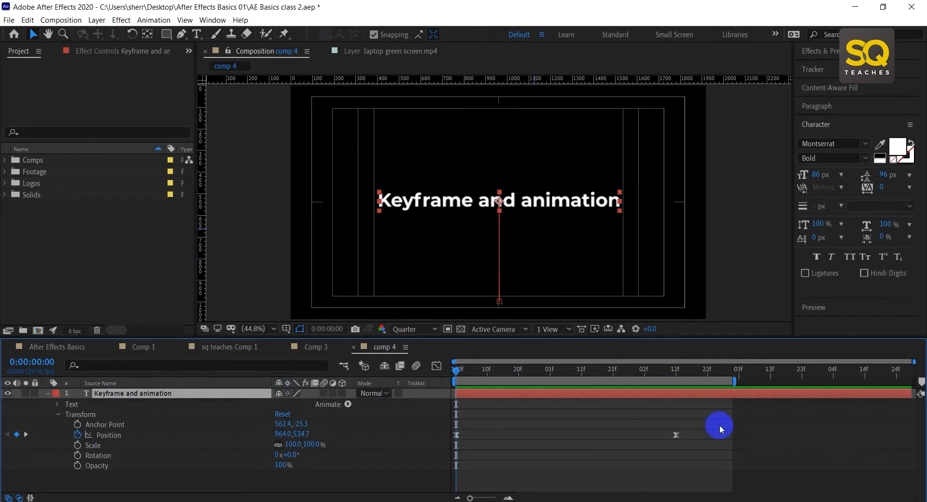
# Try to remove the Position keyframes from the text layer
pyautogui.moveTo(722, 427); pyautogui.dragTo(365, 480)
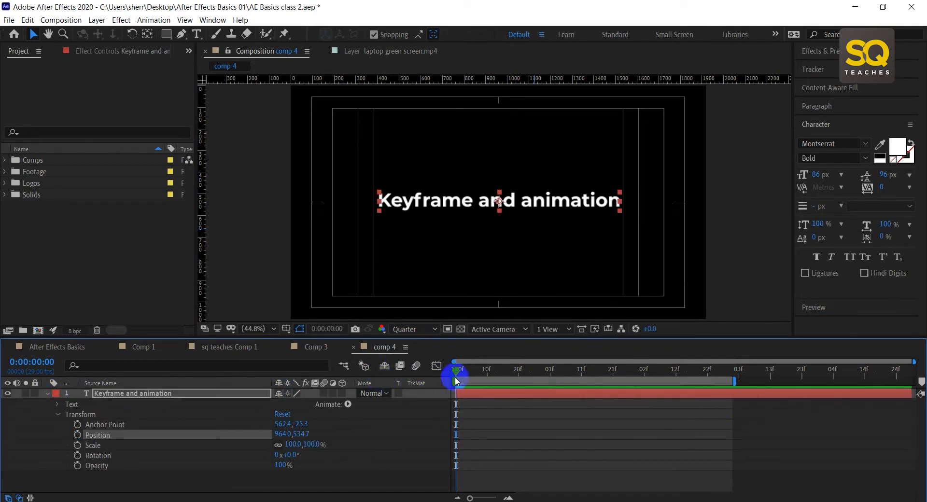
pyautogui.click(78, 435)
pyautogui.hotkey('alt', 'shift', 'p')
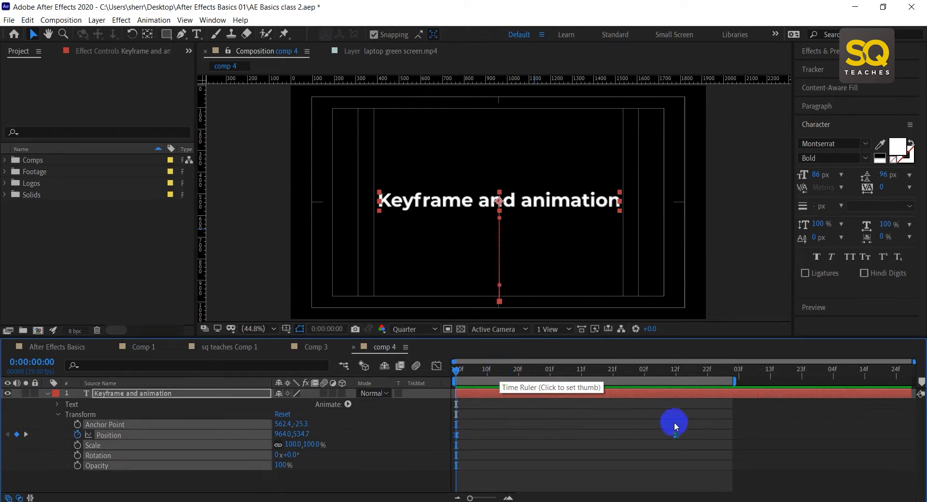
# Turn off Position animation on the text layer to clear both keyframes, and collapse the layer
pyautogui.click(688, 429)
pyautogui.moveTo(704, 430); pyautogui.dragTo(447, 445)
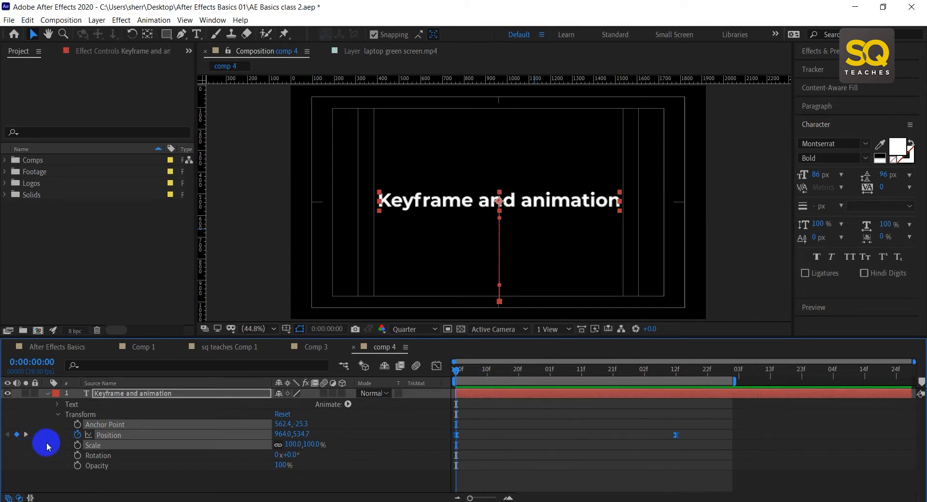
pyautogui.click(78, 436)
pyautogui.click(526, 453)
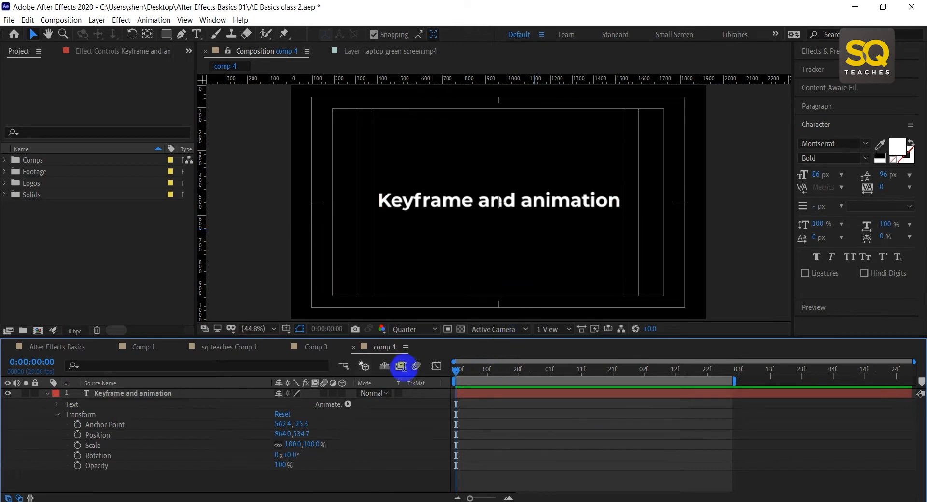
pyautogui.click(47, 393)
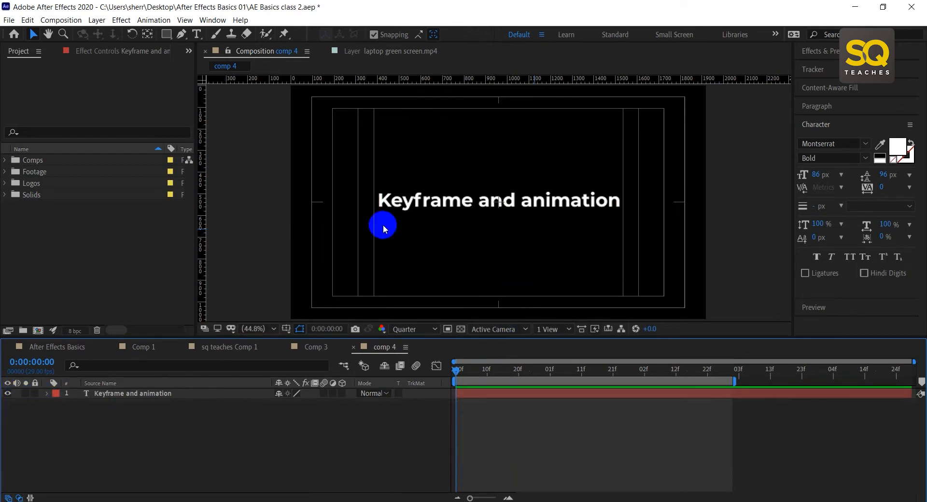
# Replace the text "Keyframe and animation" with "SQ" and select its layer
pyautogui.click(406, 198)
pyautogui.doubleClick(405, 202)
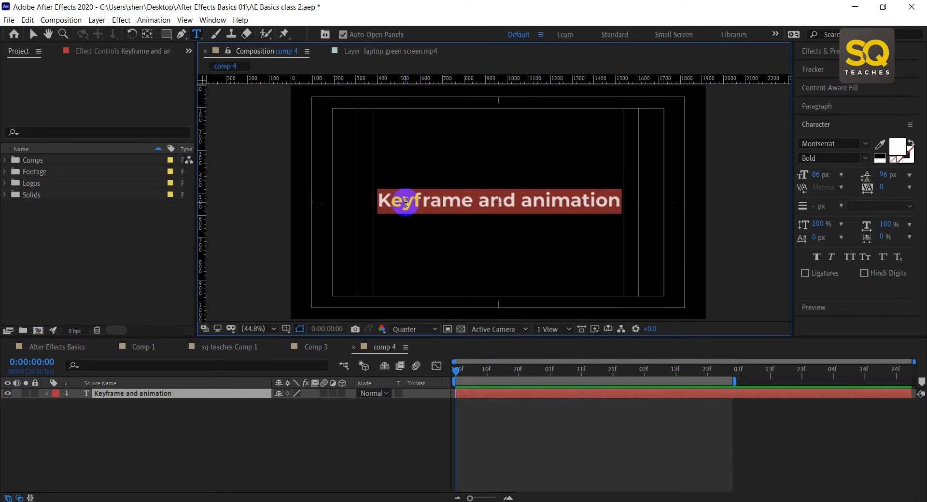
pyautogui.write('SQ')
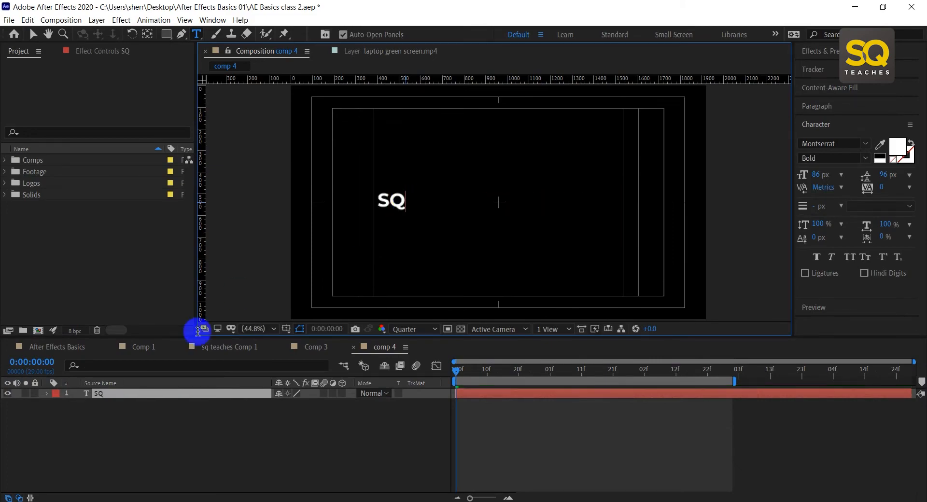
pyautogui.click(112, 421)
pyautogui.click(113, 394)
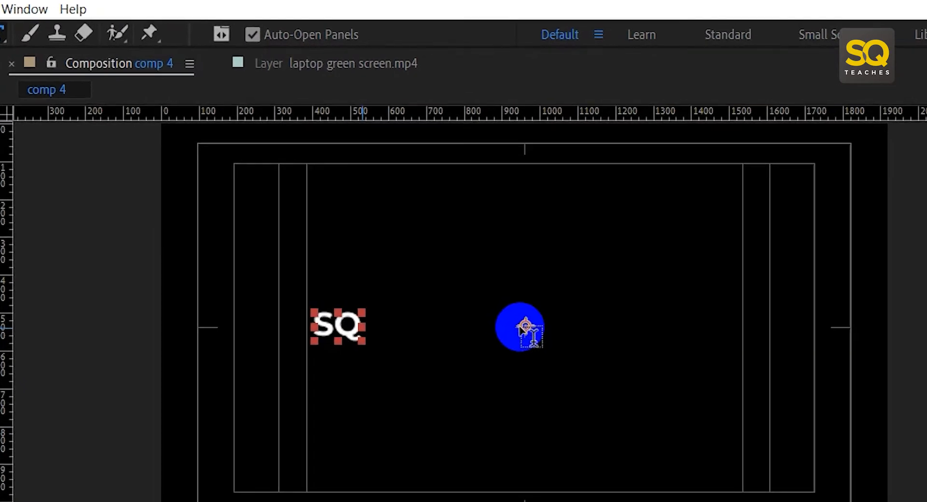
# Move the anchor point of the "SQ" text onto the text's centre with snapping, and deselect the layer
pyautogui.press('y')
pyautogui.moveTo(526, 327); pyautogui.dragTo(346, 336)
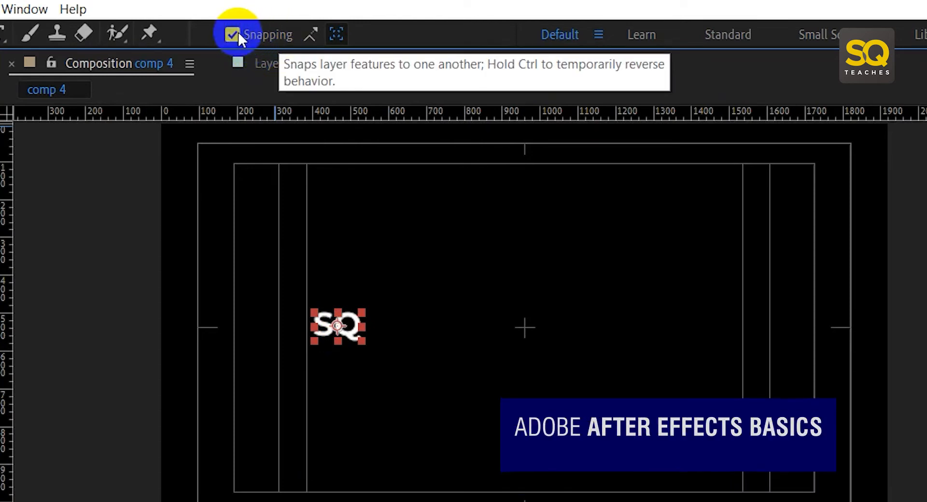
pyautogui.moveTo(339, 329)
pyautogui.mouseDown()
pyautogui.moveTo(364, 326)
pyautogui.moveTo(362, 312)
pyautogui.moveTo(312, 312)
pyautogui.moveTo(311, 337)
pyautogui.moveTo(372, 335)
pyautogui.moveTo(341, 332)
pyautogui.mouseUp()
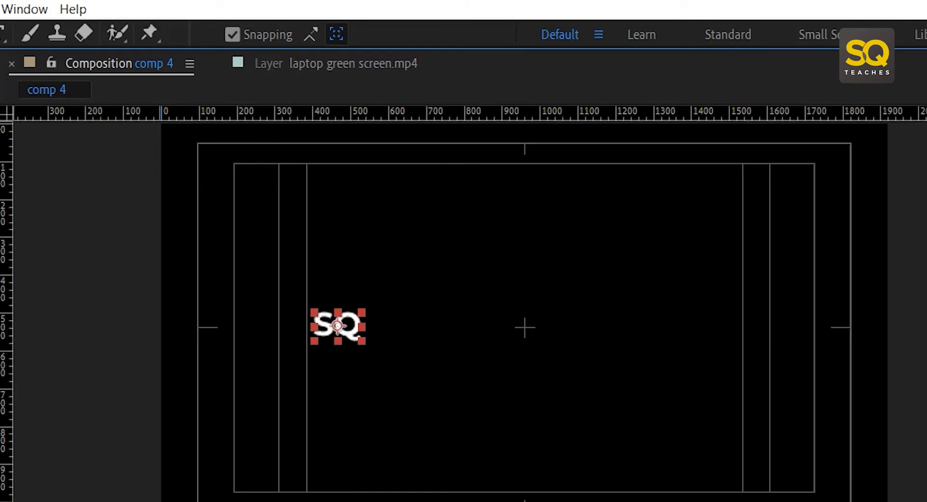
pyautogui.click(45, 480)
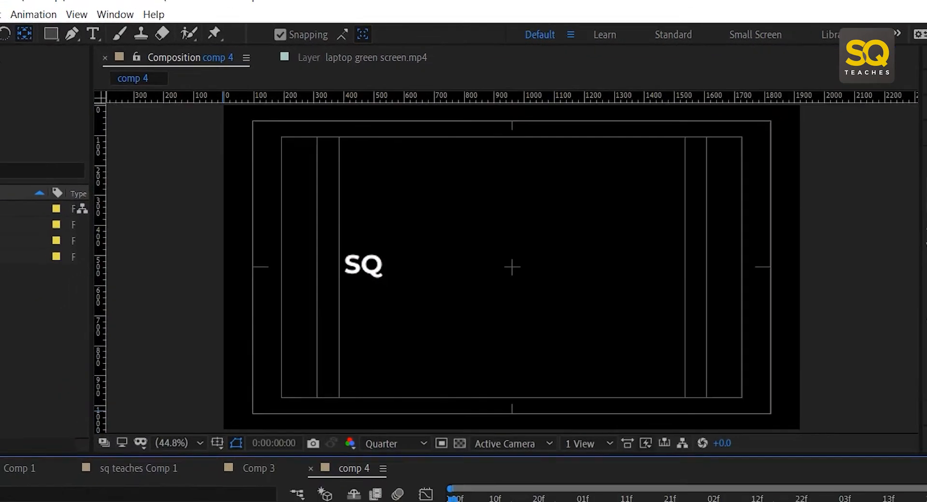
# Set a Position keyframe at 0:00:00:00 on the SQ layer, and extend the work area to the composition's end
pyautogui.click(122, 394)
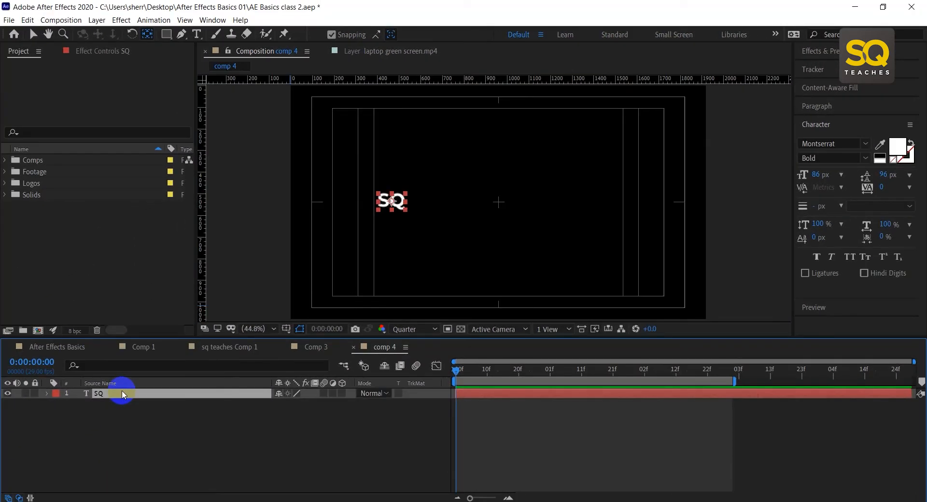
pyautogui.press('p')
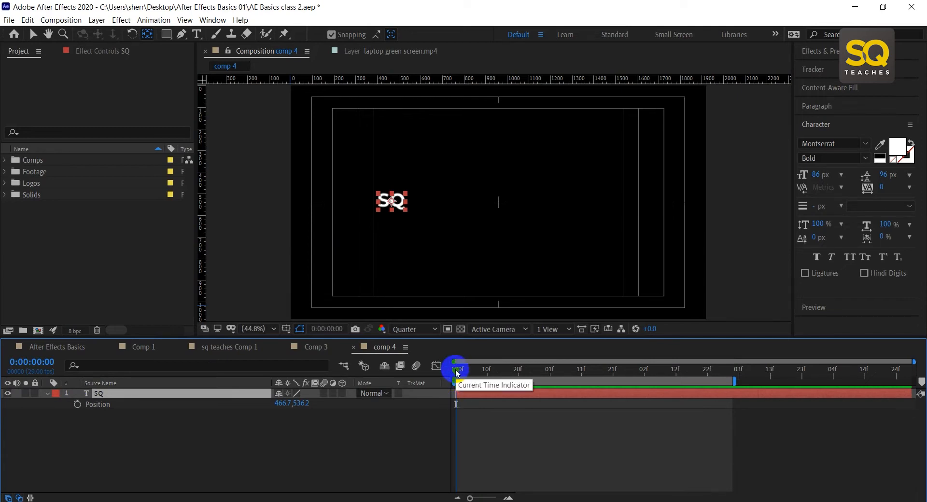
pyautogui.click(77, 406)
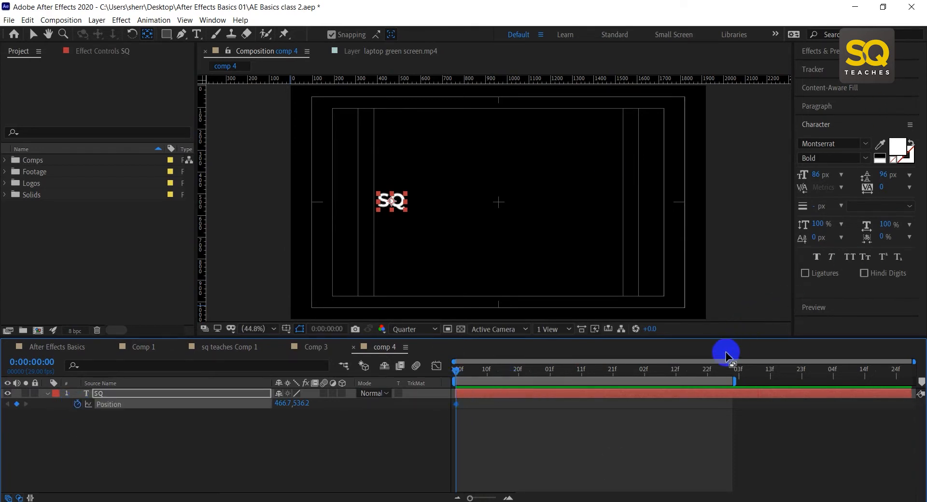
pyautogui.moveTo(736, 380); pyautogui.dragTo(911, 382)
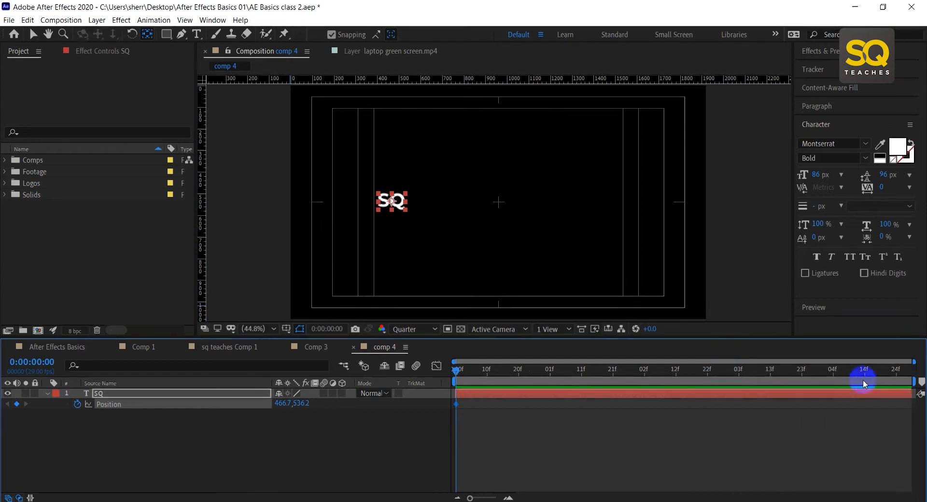
# At 0:00:03:00, move the SQ text horizontally across the frame to about 1437, 536 to create a second Position keyframe
pyautogui.click(707, 371)
pyautogui.moveTo(707, 371); pyautogui.dragTo(727, 373)
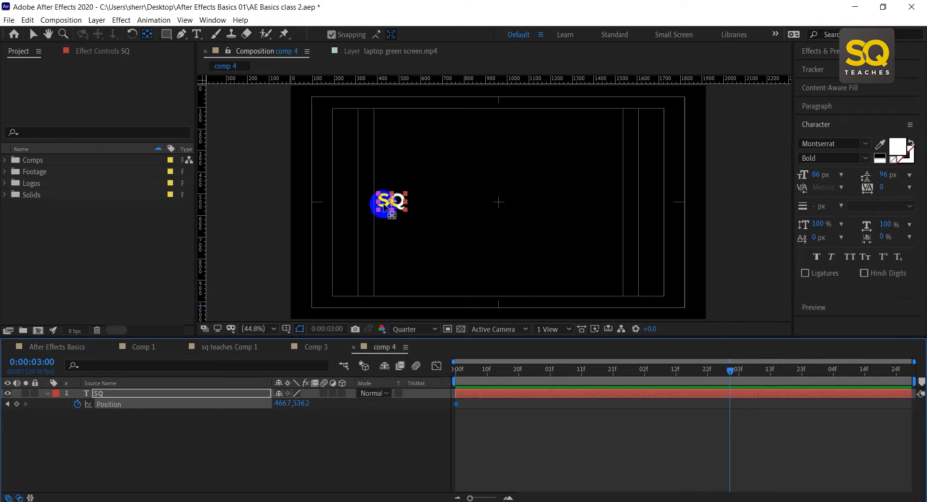
pyautogui.click(386, 203)
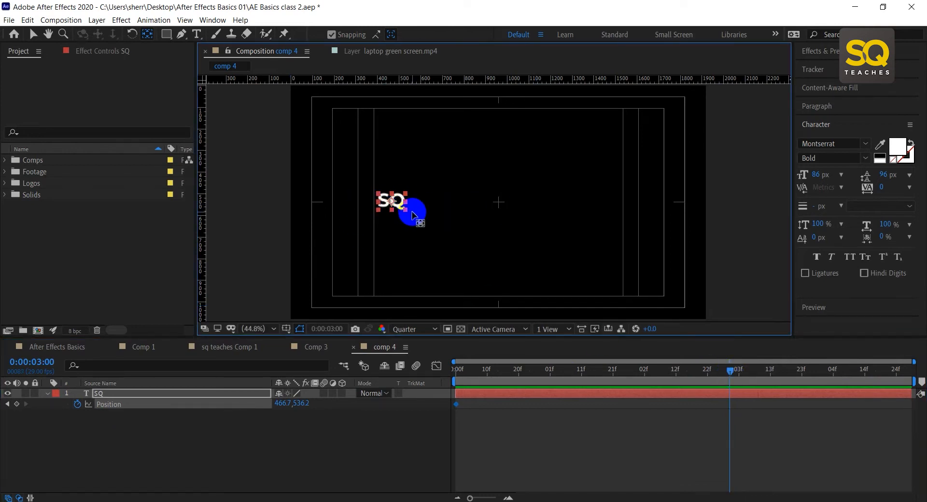
pyautogui.press('v')
pyautogui.moveTo(388, 203); pyautogui.dragTo(648, 207)
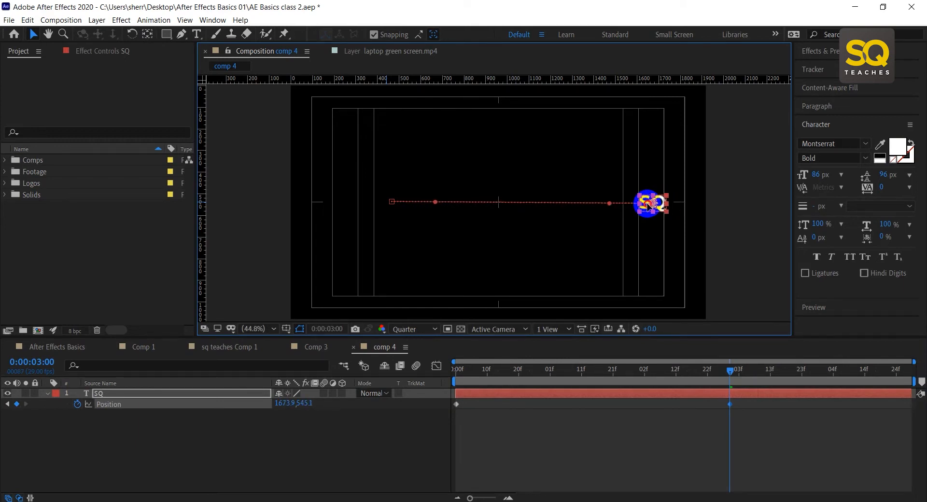
pyautogui.moveTo(652, 204); pyautogui.dragTo(600, 202)
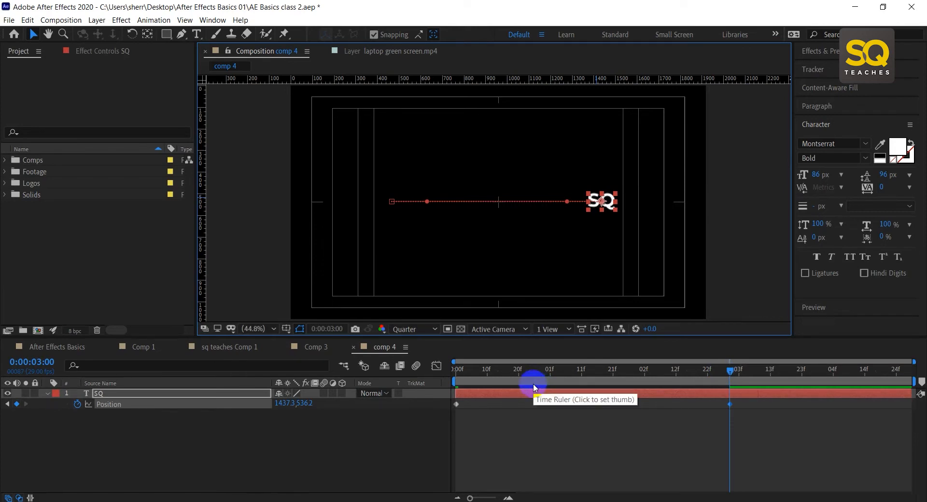
# End the work area at 0:00:03:00 and preview the SQ text's movement
pyautogui.press('space')
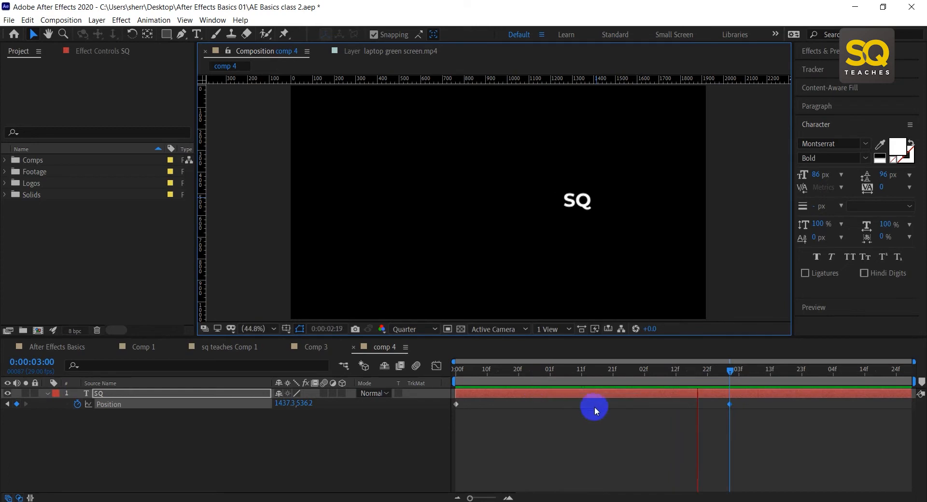
pyautogui.press('space')
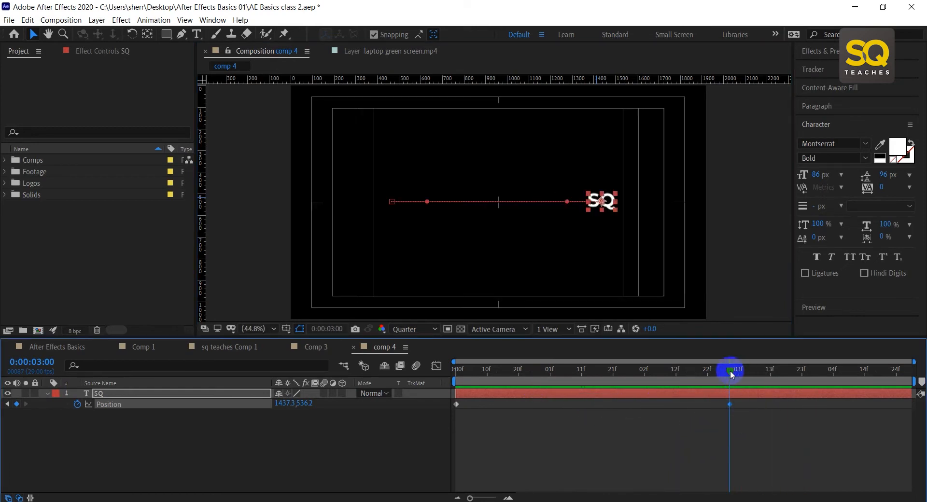
pyautogui.press('n')
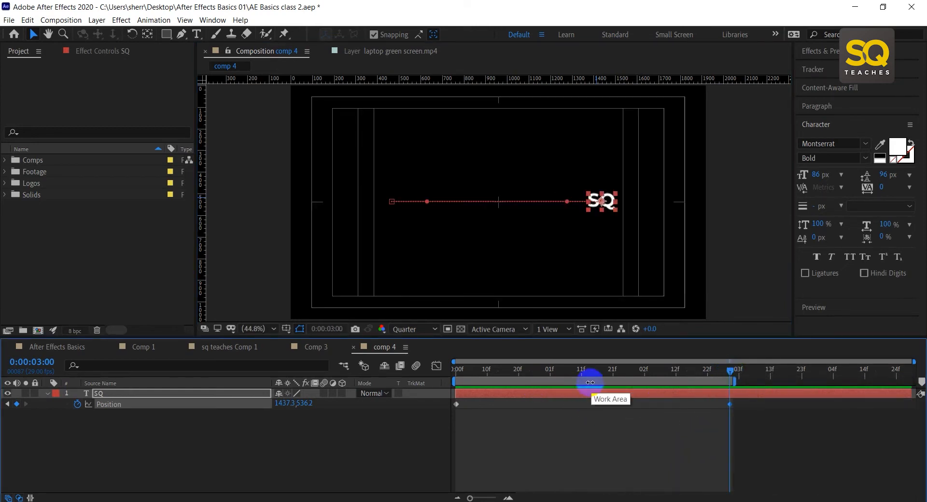
pyautogui.press('space')
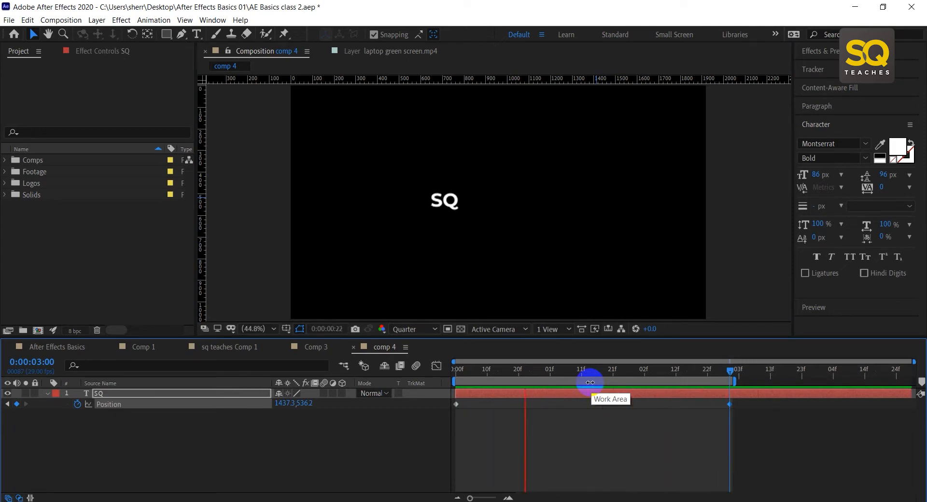
pyautogui.press('space')
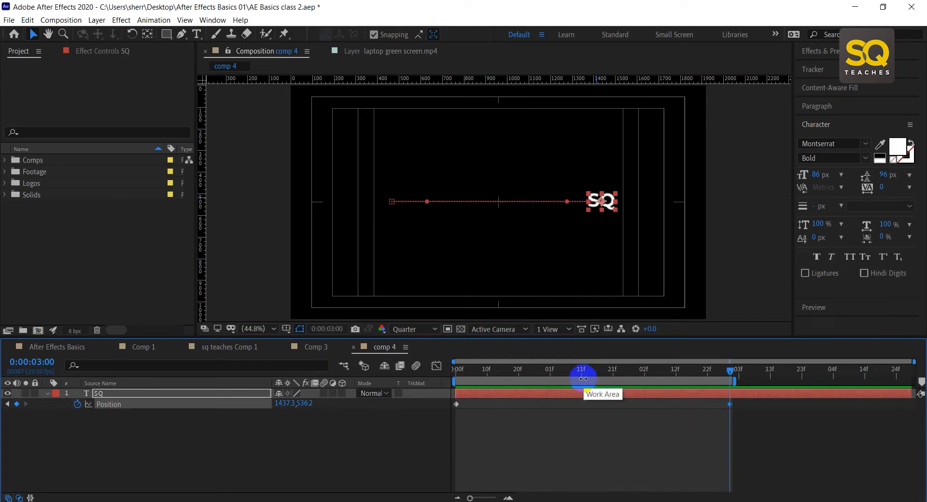
# Collapse the SQ layer's properties and duplicate the layer
pyautogui.click(48, 394)
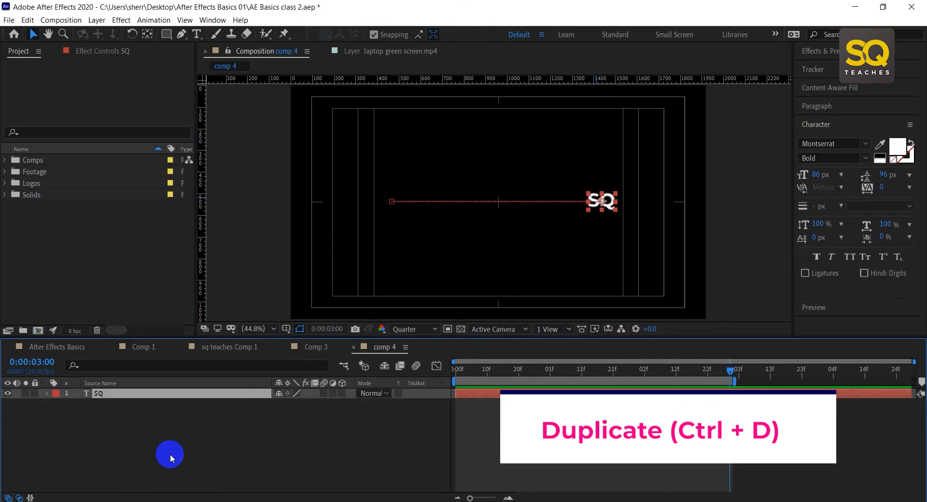
pyautogui.hotkey('ctrl', 'd')
pyautogui.click(109, 395)
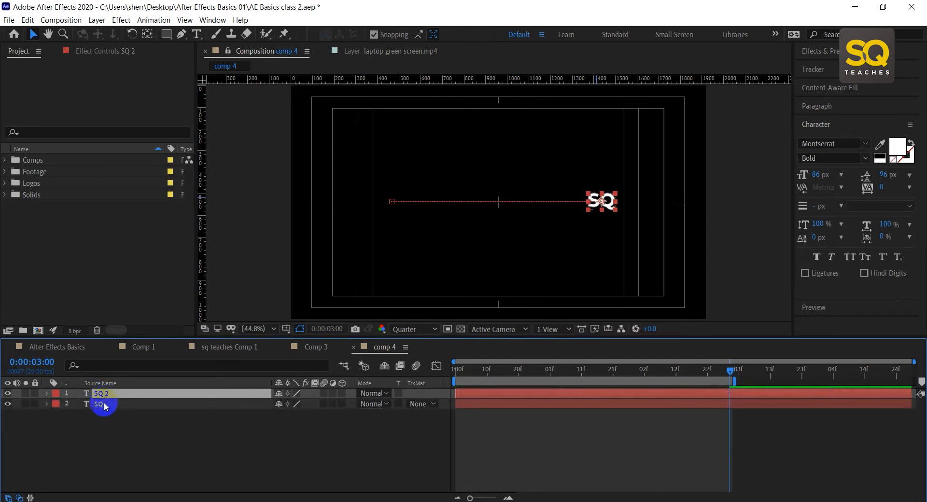
# Select both Position keyframes of the SQ 2 layer and lower the text to a Y position of 703.2
pyautogui.press('p')
pyautogui.press('p')
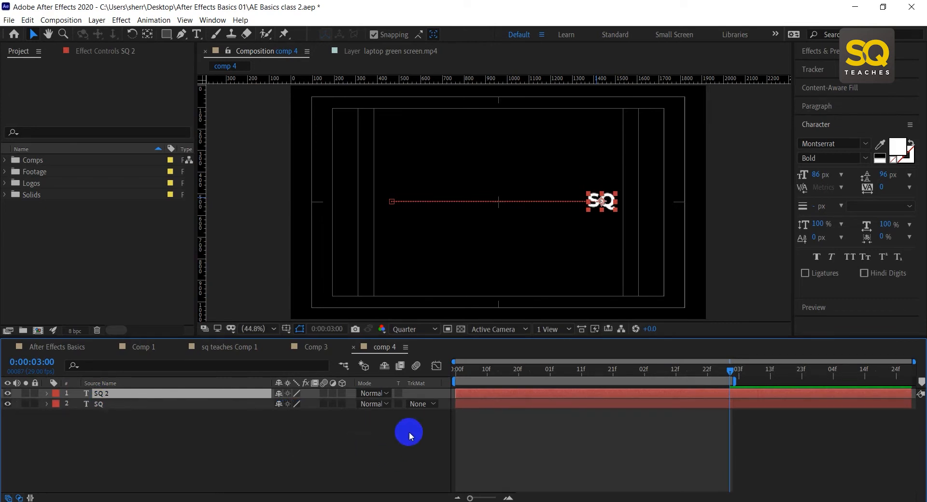
pyautogui.press('u')
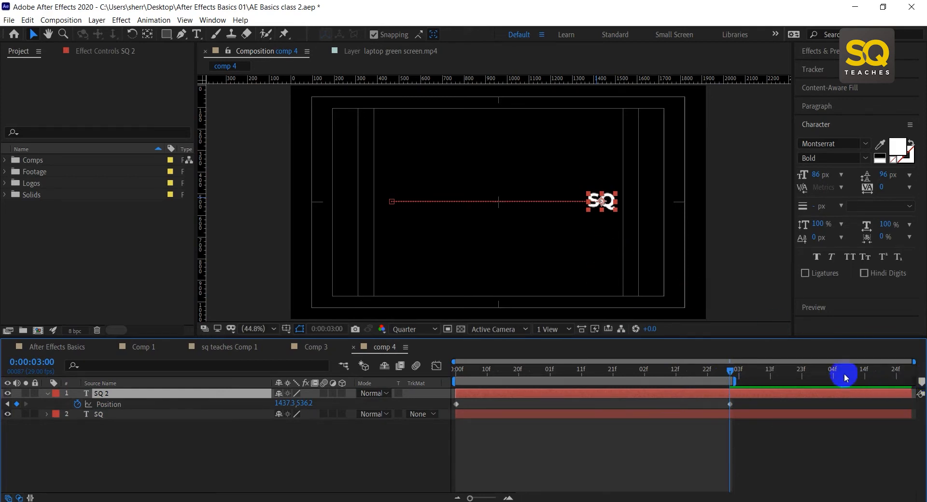
pyautogui.moveTo(752, 404); pyautogui.dragTo(447, 409)
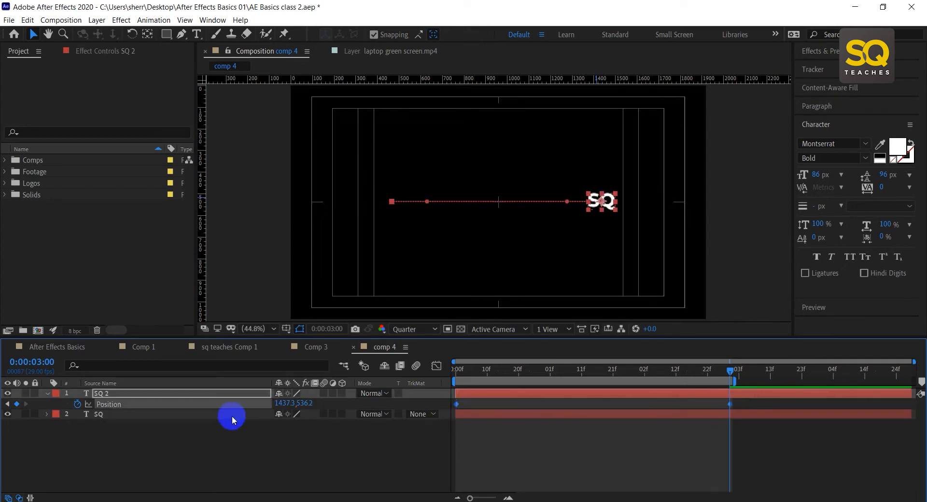
pyautogui.moveTo(304, 404); pyautogui.dragTo(392, 415)
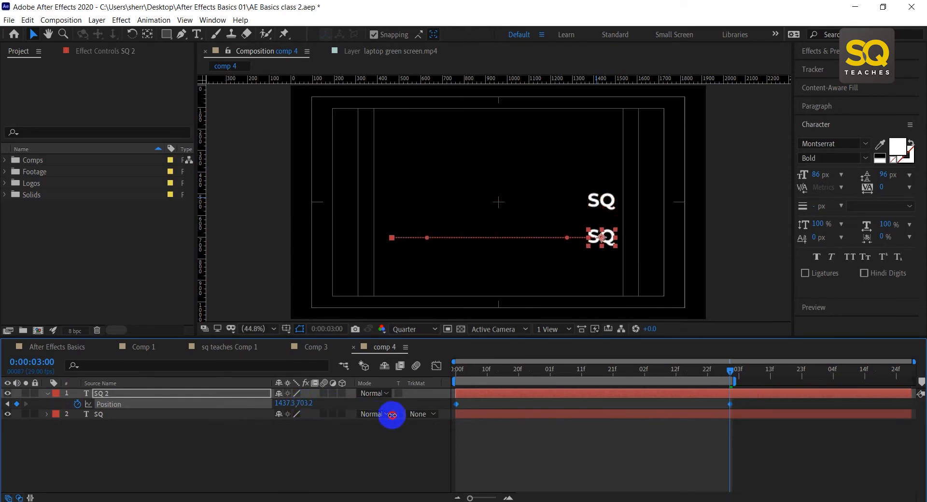
pyautogui.click(747, 395)
pyautogui.moveTo(730, 406)
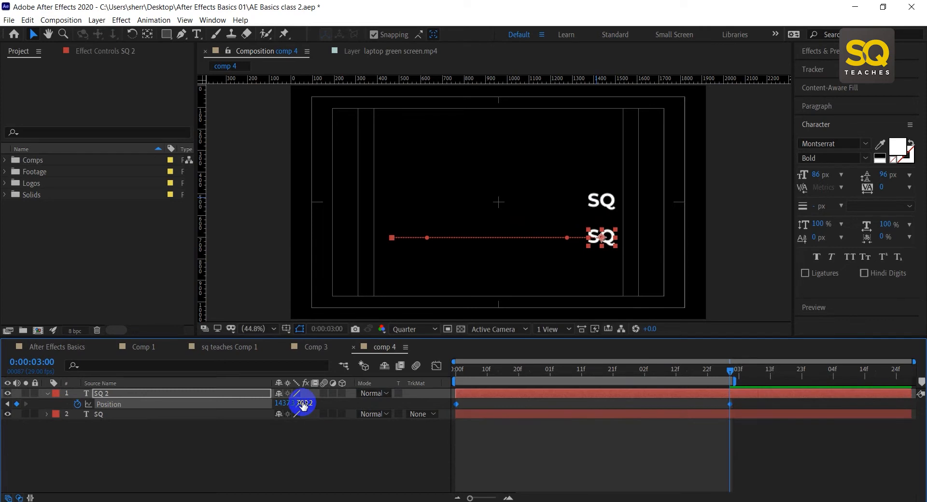
# Preview both text animations together from 0:00:00:00, and collapse the SQ 2 layer
pyautogui.click(458, 369)
pyautogui.press('space')
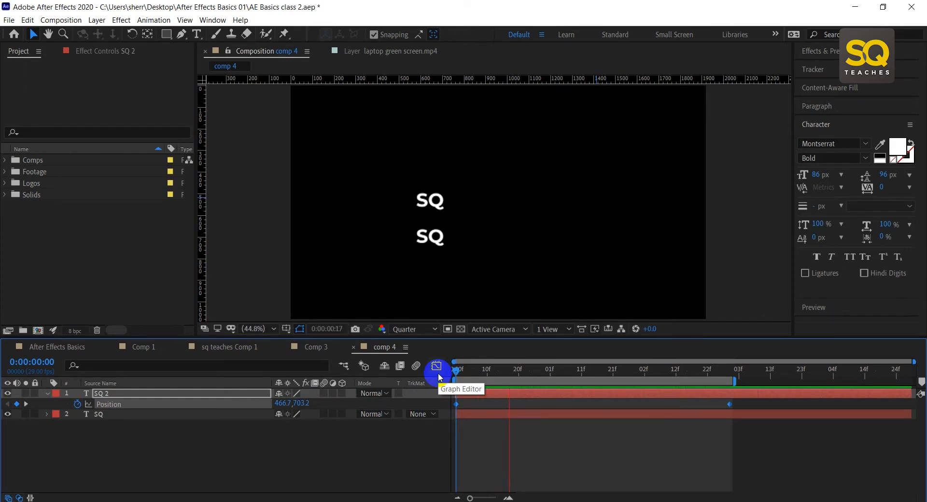
pyautogui.press('space')
pyautogui.click(66, 395)
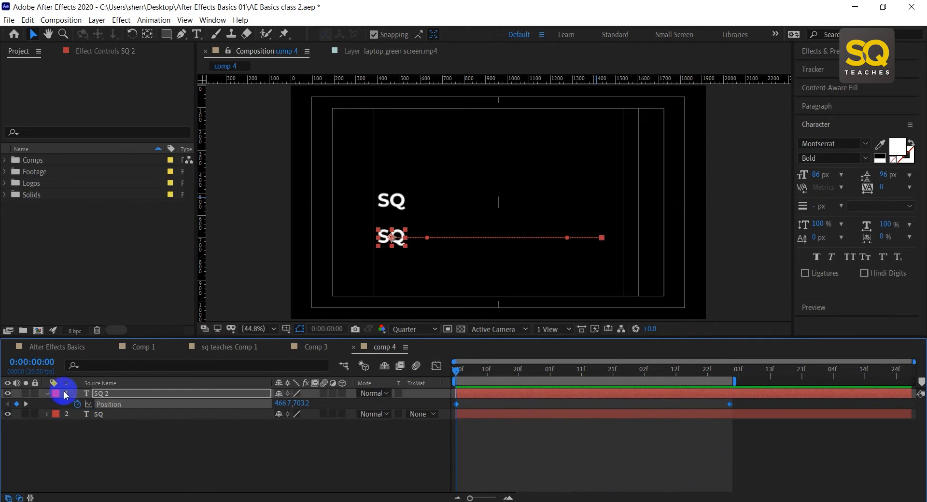
pyautogui.click(47, 394)
pyautogui.click(103, 406)
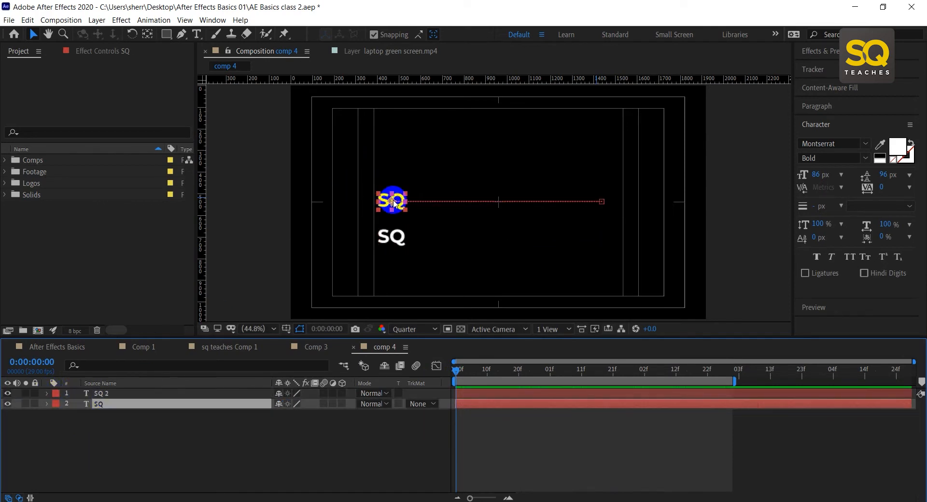
# Apply Easy Ease to both Position keyframes of the SQ 2 layer, and deselect them
pyautogui.click(118, 392)
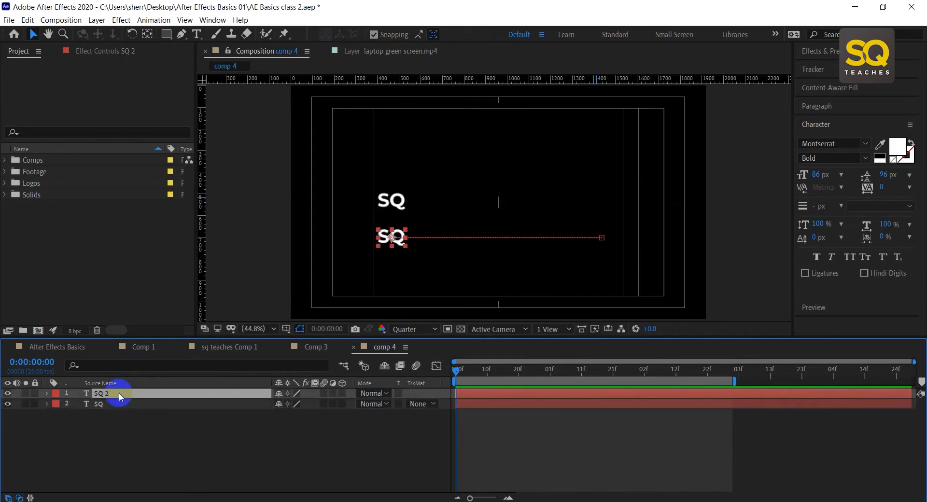
pyautogui.press('p')
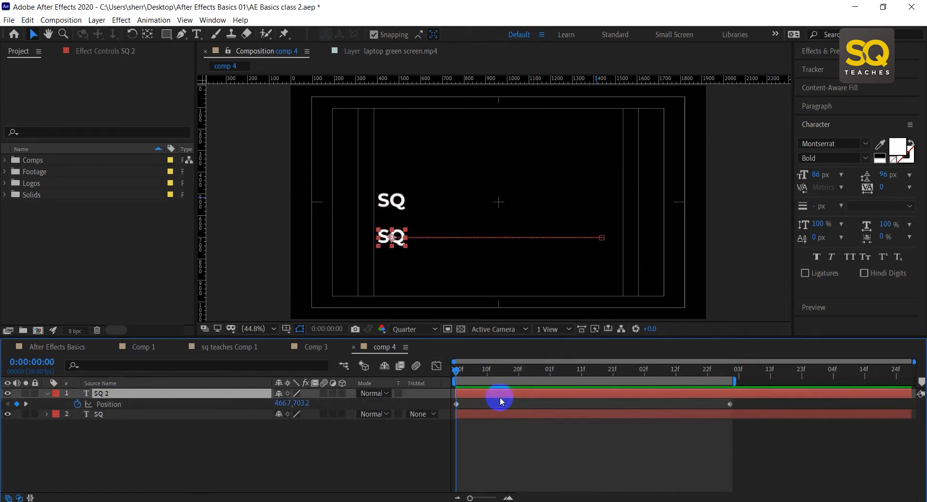
pyautogui.moveTo(748, 402); pyautogui.dragTo(434, 436)
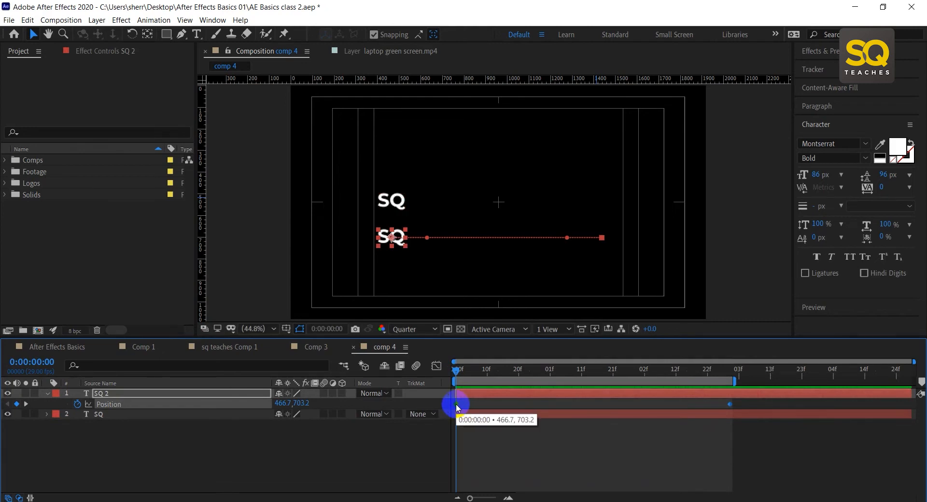
pyautogui.rightClick(456, 404)
pyautogui.moveTo(550, 399)
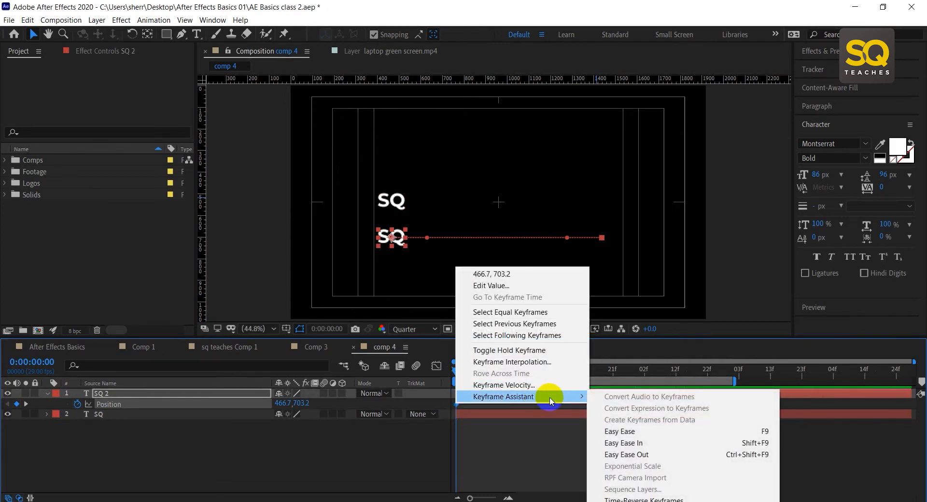
pyautogui.click(629, 434)
pyautogui.click(536, 444)
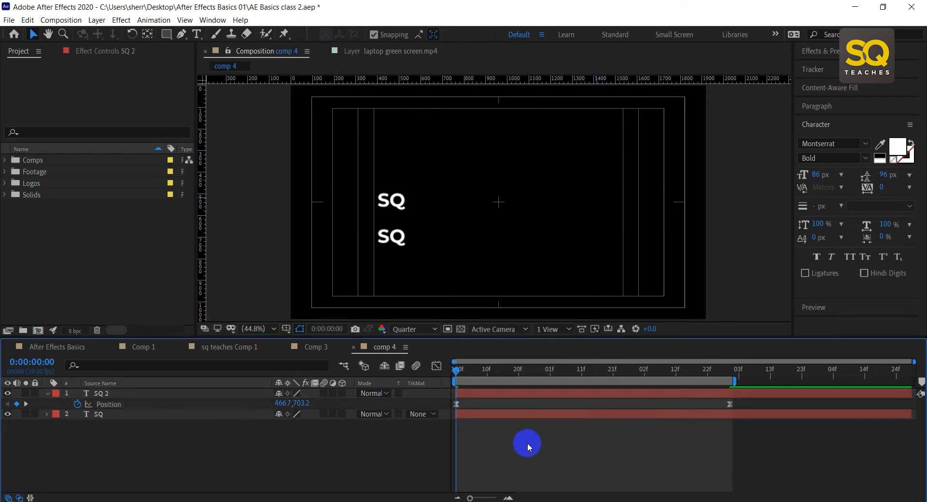
# Preview the two texts to compare linear and eased motion, and move the current time to 0:00:00:26
pyautogui.press('space')
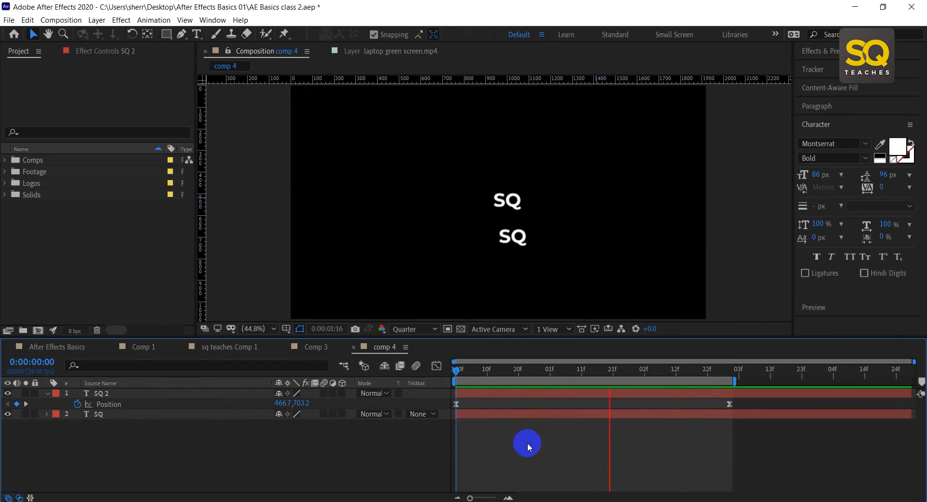
pyautogui.click(538, 372)
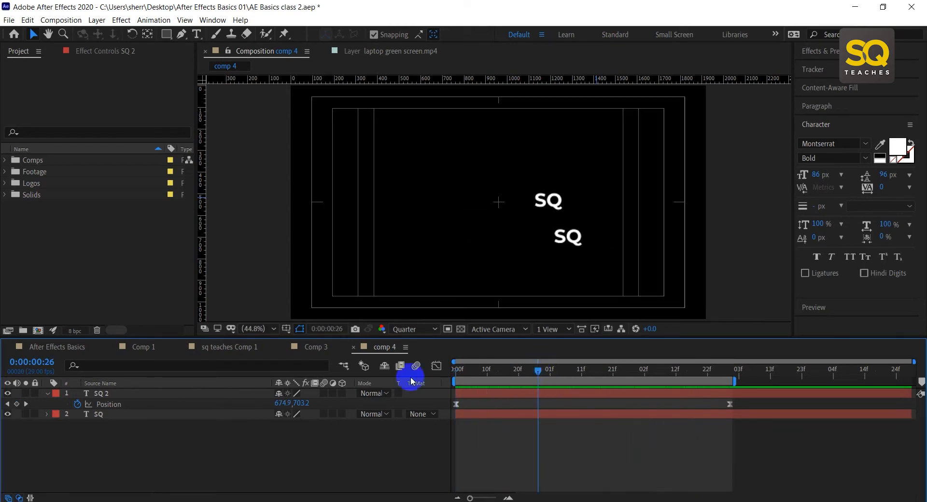
# Reveal the SQ 2 layer's properties, select both Position keyframes, and display their speed curve in the Graph Editor
pyautogui.click(436, 366)
pyautogui.click(115, 394)
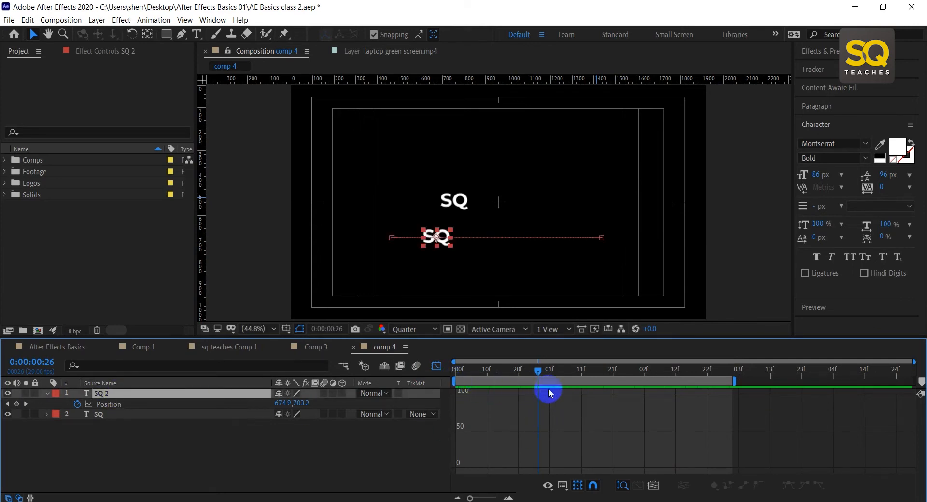
pyautogui.press('p')
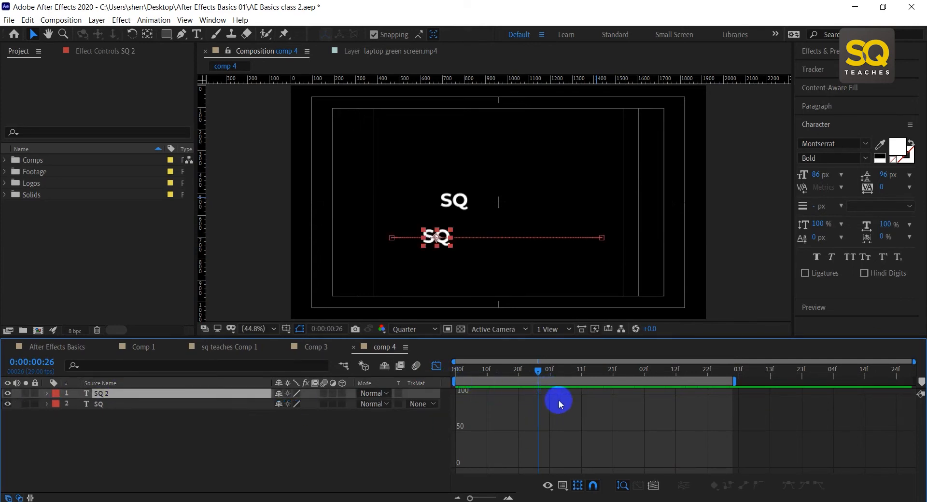
pyautogui.click(436, 367)
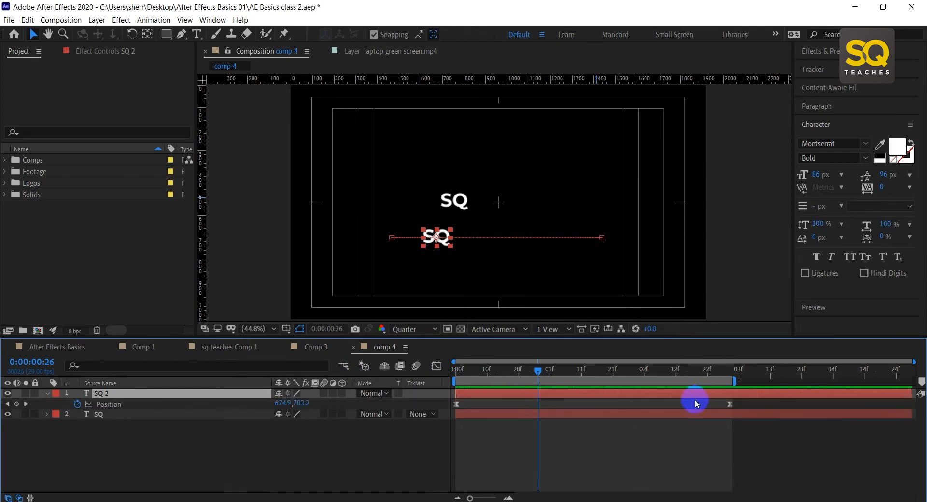
pyautogui.press('u')
pyautogui.moveTo(746, 419); pyautogui.dragTo(438, 468)
pyautogui.click(437, 367)
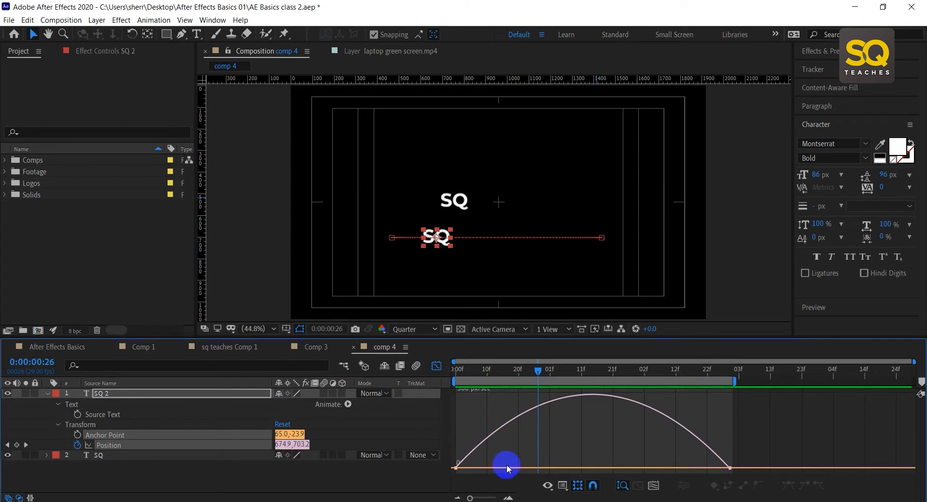
# Inspect the eased speed curve from 0:00:00:00 to its peak, and move the current time to 0:00:01:08
pyautogui.moveTo(482, 373); pyautogui.dragTo(446, 380)
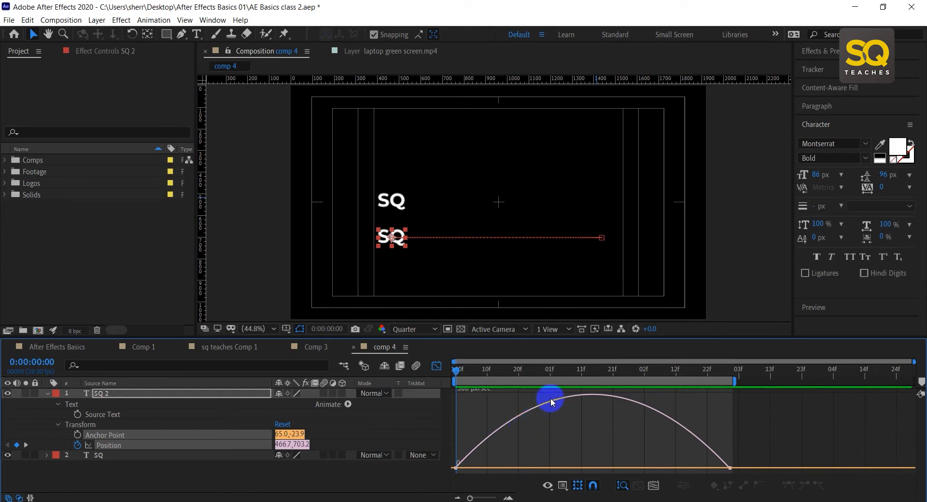
pyautogui.moveTo(592, 398)
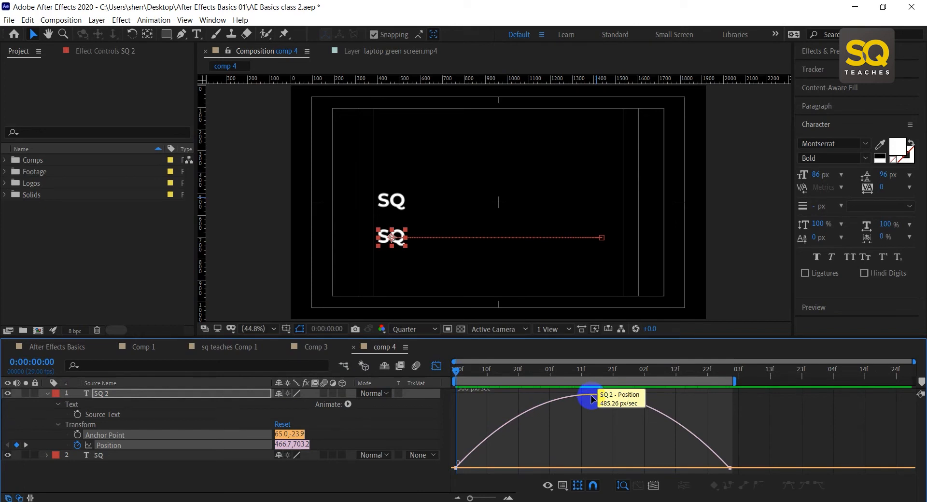
pyautogui.click(590, 369)
pyautogui.moveTo(592, 372); pyautogui.dragTo(572, 372)
# Return to the keyframe view, reselect both SQ 2 Position keyframes, and reopen their speed curve in the Graph Editor
pyautogui.click(437, 365)
pyautogui.click(436, 366)
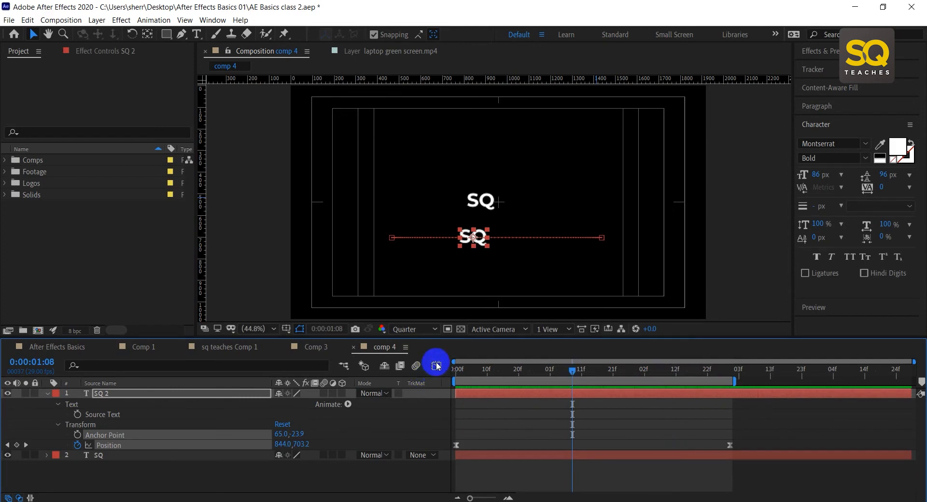
pyautogui.click(573, 380)
pyautogui.moveTo(772, 436); pyautogui.dragTo(432, 468)
pyautogui.click(431, 370)
pyautogui.click(437, 369)
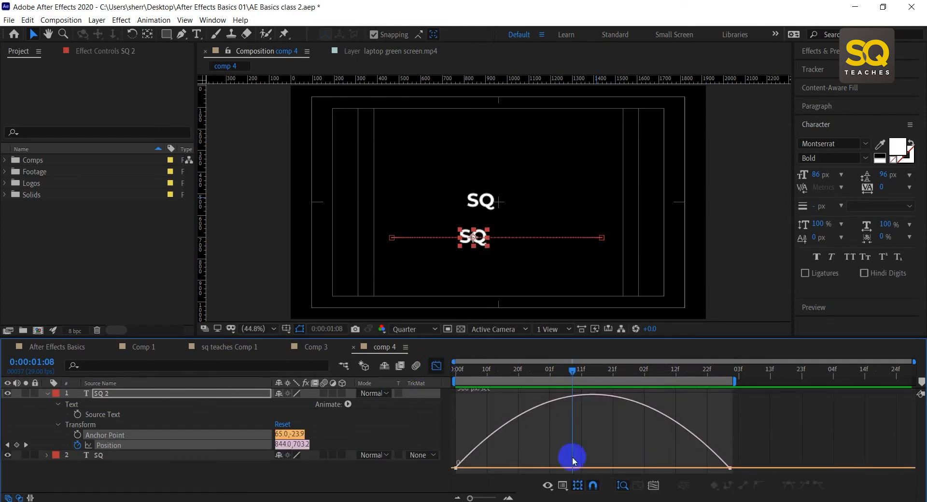
# Extend the first Position keyframe's outgoing influence handle to about 0:00:01:11 and preview the motion
pyautogui.click(456, 468)
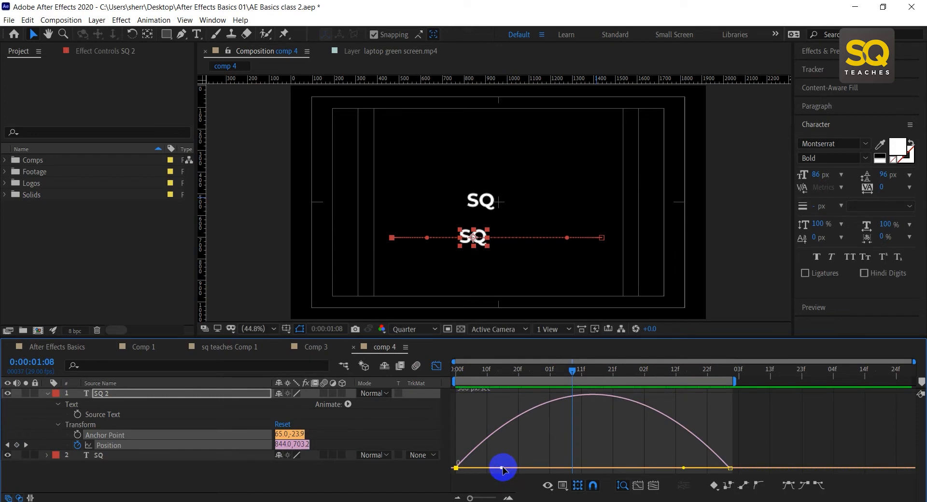
pyautogui.moveTo(501, 468); pyautogui.dragTo(582, 468)
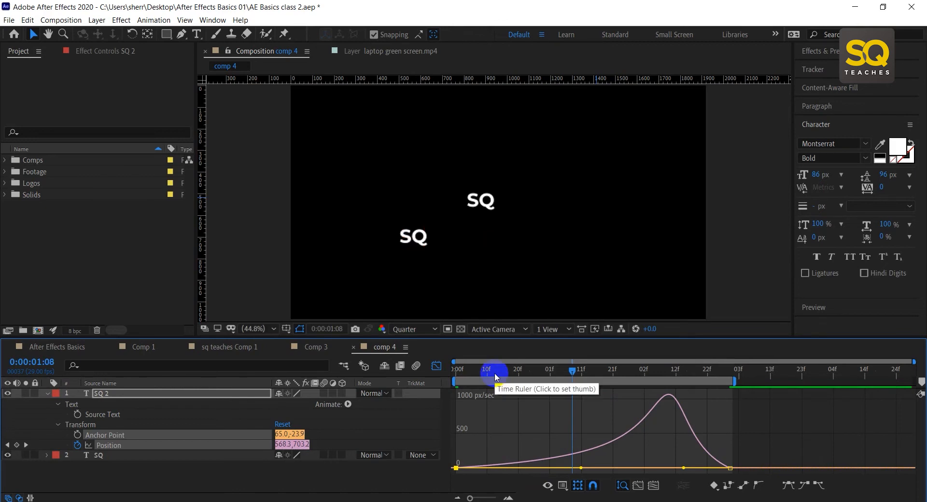
pyautogui.press('space')
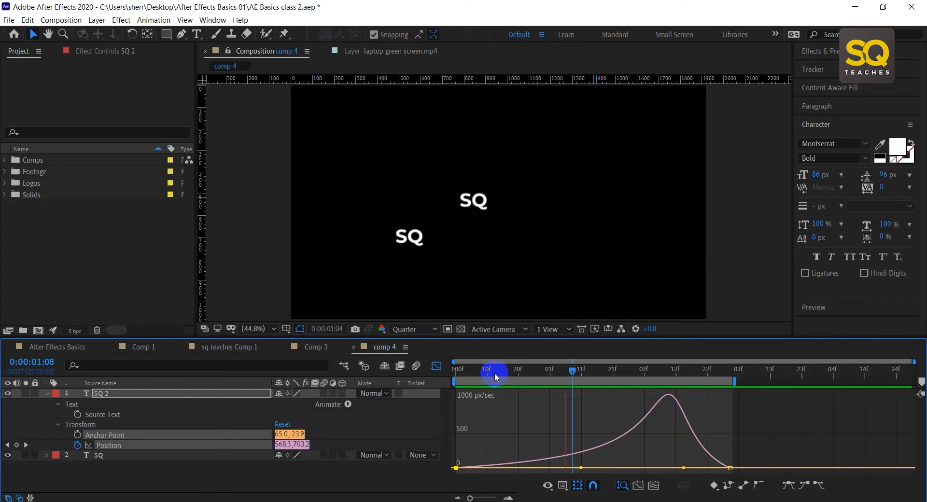
# Examine the reshaped curve from 0:00:00:04, replay both text animations, and stop at 0:00:01:08
pyautogui.moveTo(479, 375); pyautogui.dragTo(468, 375)
pyautogui.click(457, 468)
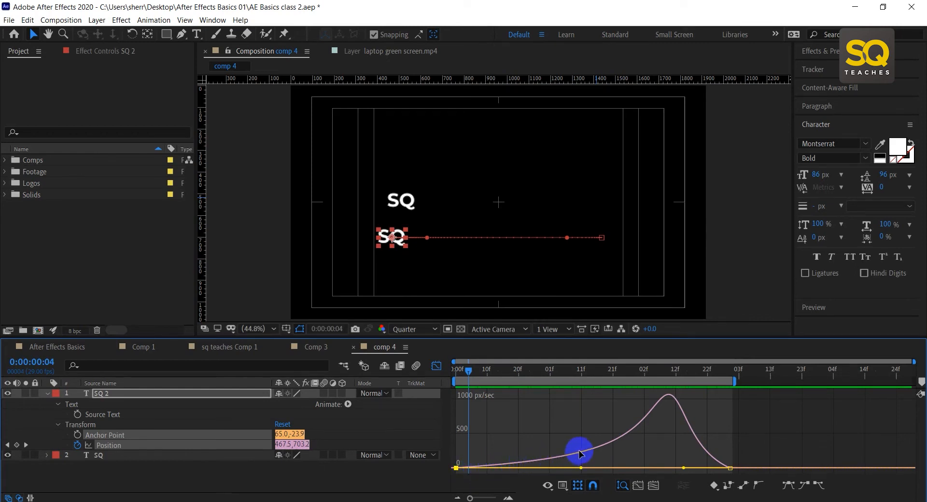
pyautogui.moveTo(656, 405)
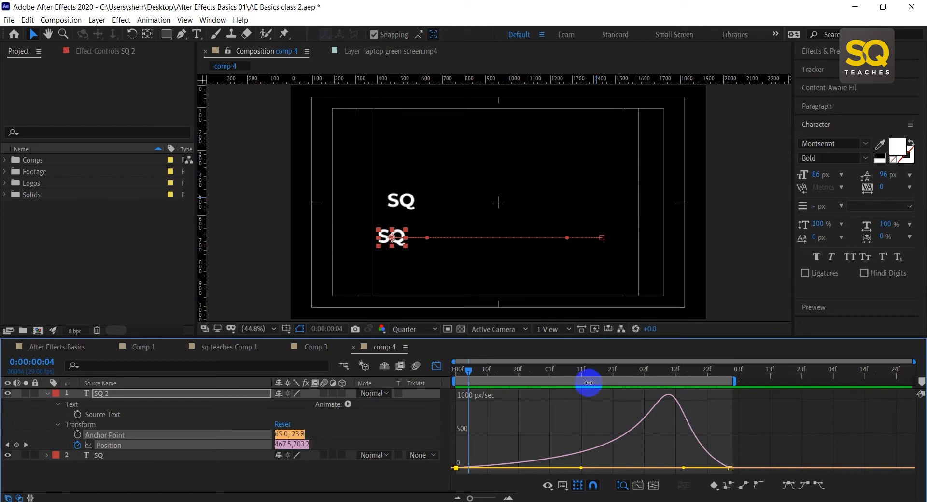
pyautogui.press('space')
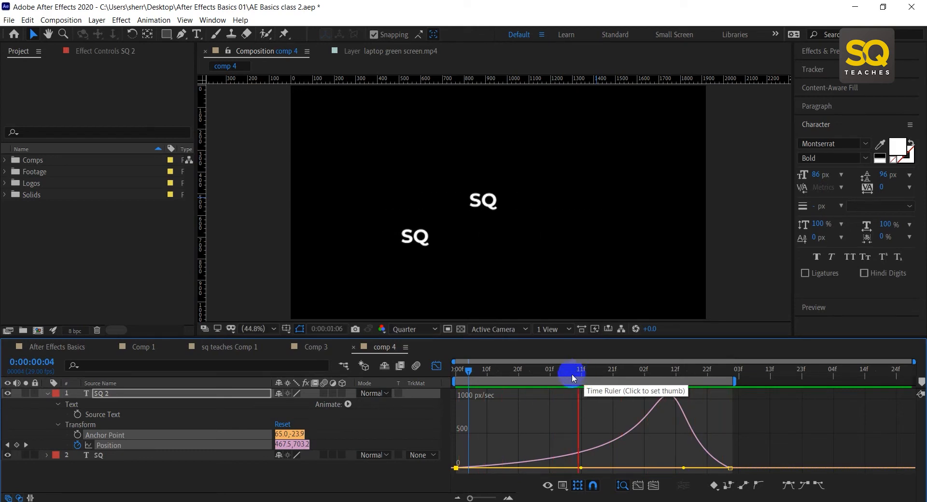
pyautogui.click(572, 374)
# Shape a steep central speed peak by pulling the SQ 2 Position influence handles to about 0:00:00:27 and 0:00:01:27, and go to 0:00:01:11
pyautogui.moveTo(575, 469); pyautogui.dragTo(518, 468)
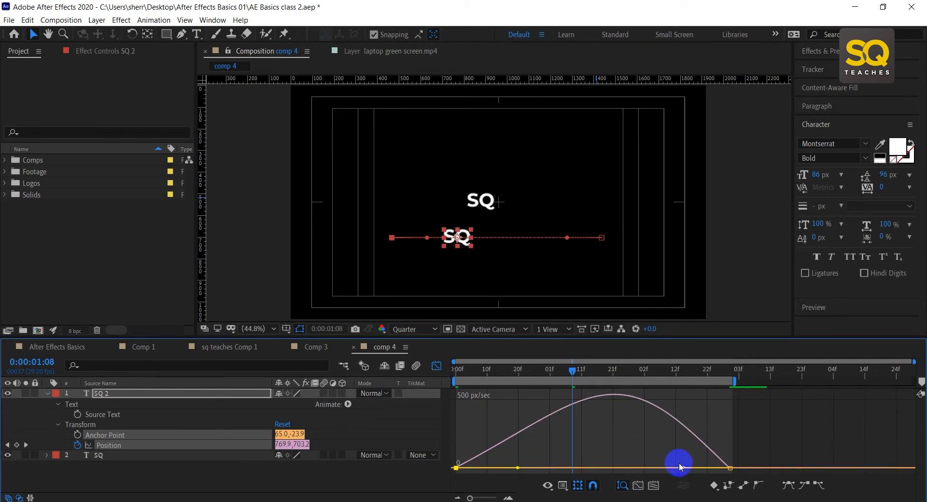
pyautogui.moveTo(681, 468); pyautogui.dragTo(633, 471)
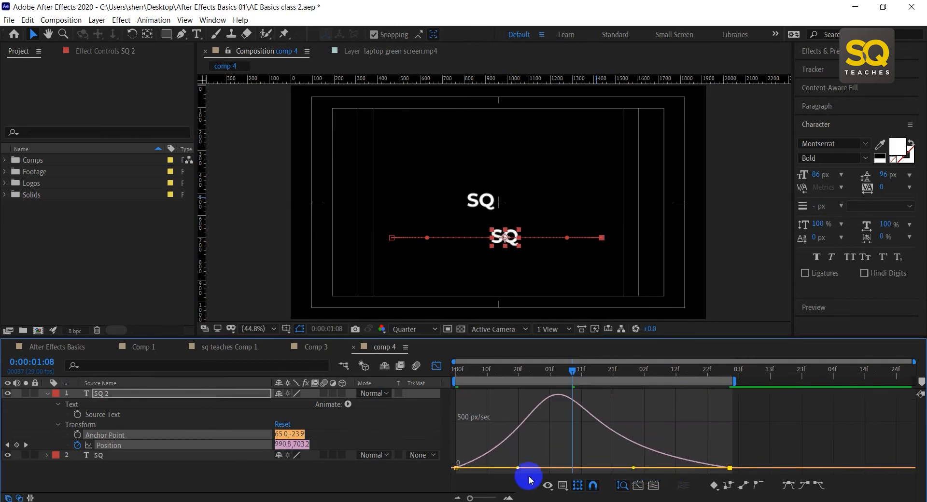
pyautogui.moveTo(517, 469); pyautogui.dragTo(540, 468)
pyautogui.moveTo(572, 369); pyautogui.dragTo(583, 370)
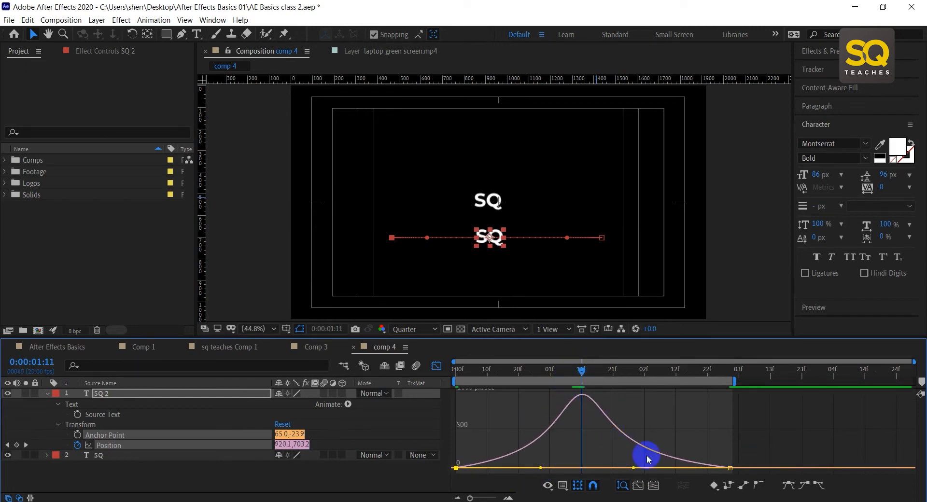
# Preview both texts from 0:00:00:00 with the reshaped curve, and return the current time to the speed peak at 0:00:01:11
pyautogui.moveTo(469, 370); pyautogui.dragTo(435, 370)
pyautogui.press('space')
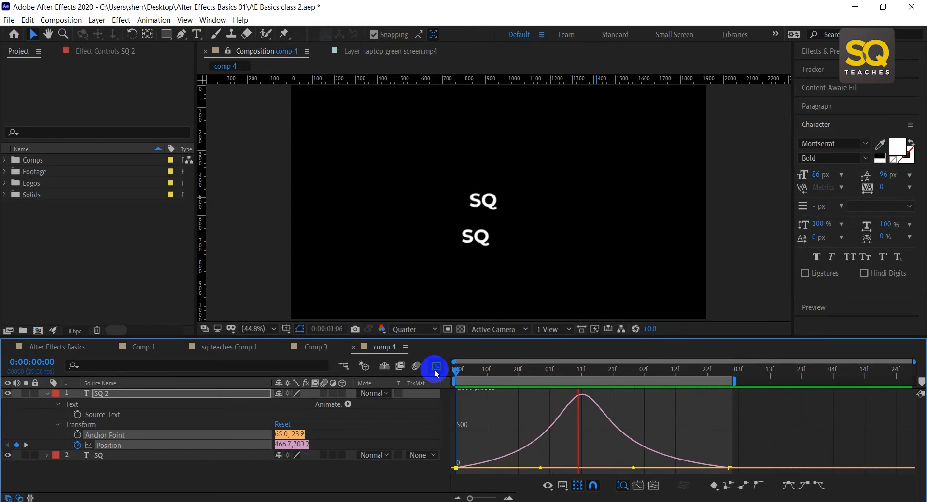
pyautogui.moveTo(493, 370); pyautogui.dragTo(537, 364)
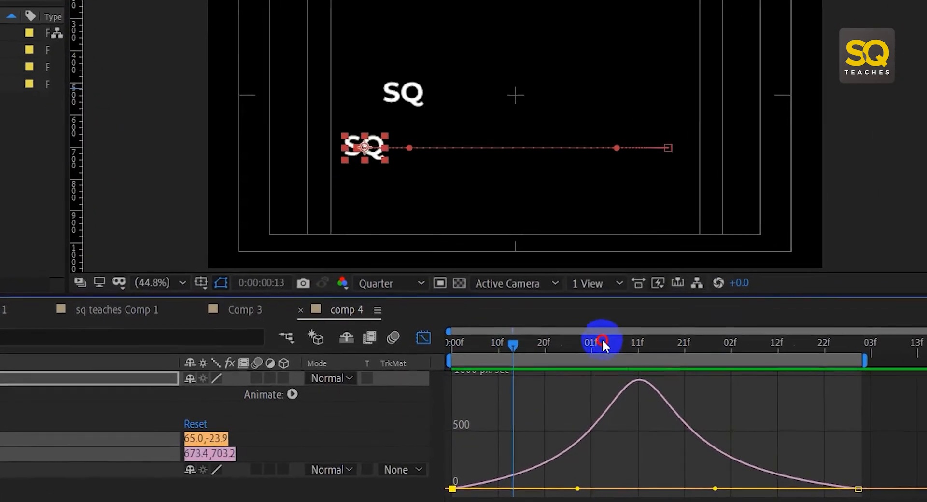
pyautogui.click(626, 344)
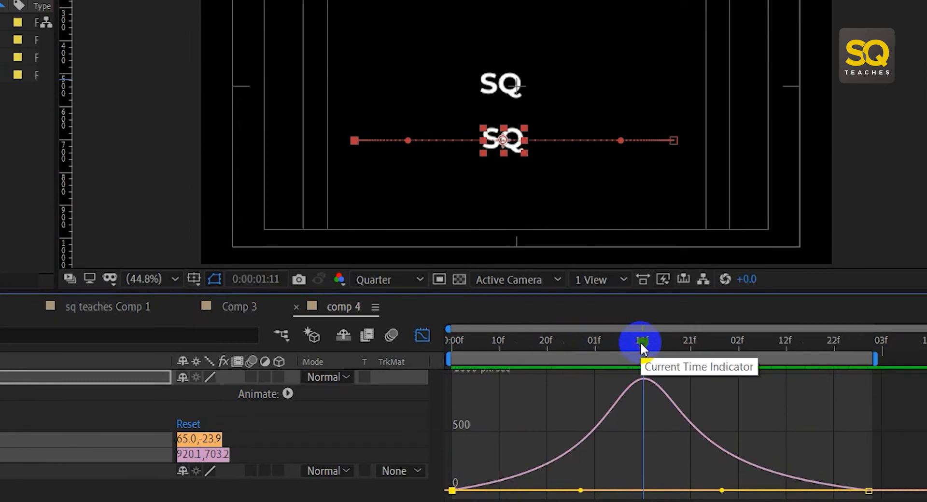
pyautogui.click(388, 335)
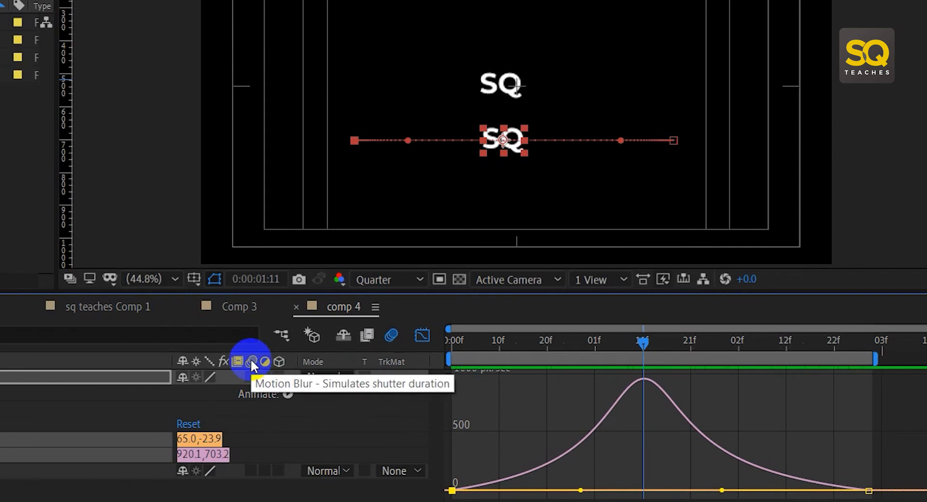
pyautogui.click(249, 377)
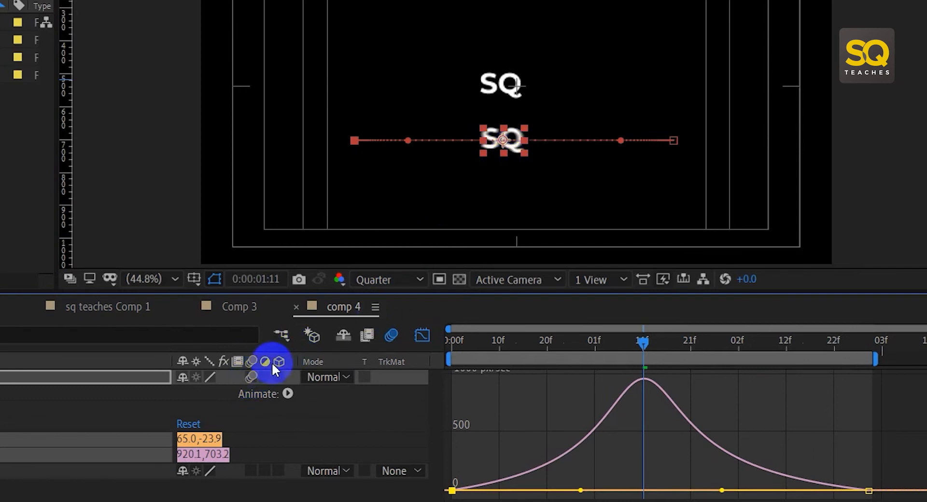
pyautogui.click(249, 377)
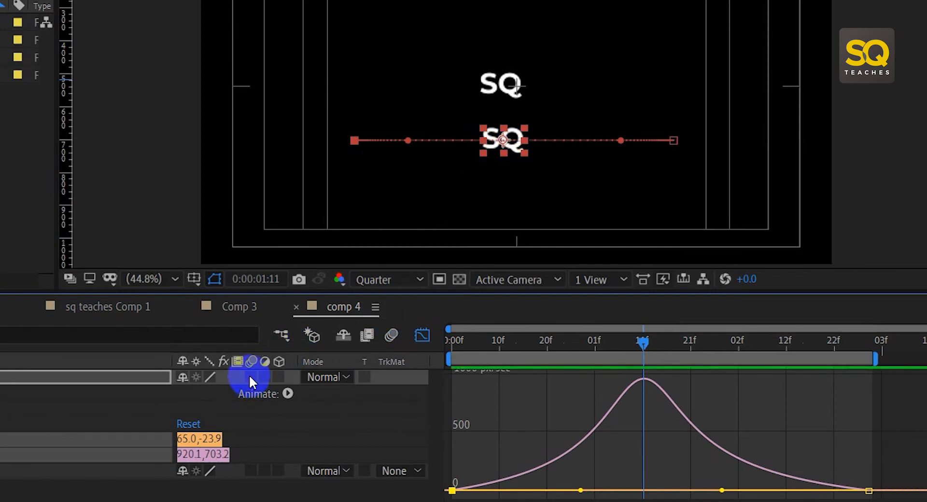
# Enable motion blur for the composition and for both the SQ 2 and SQ layers, and preview the result
pyautogui.click(514, 408)
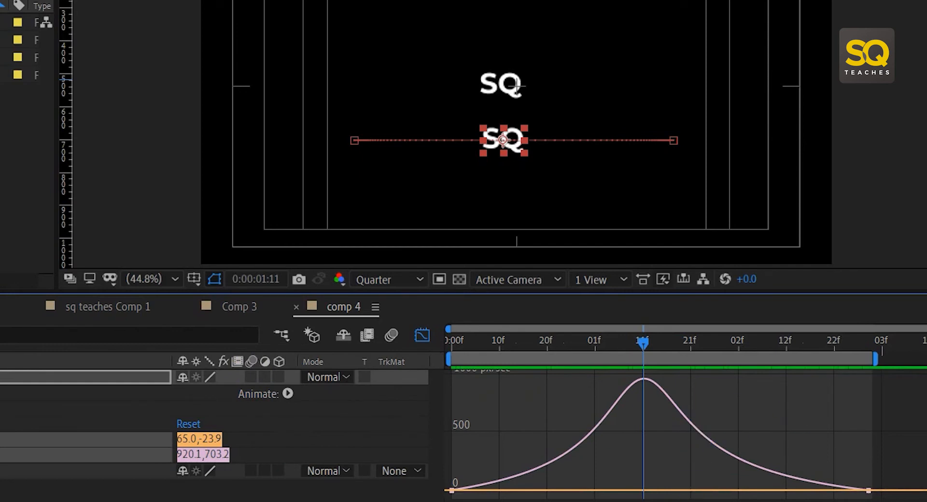
pyautogui.click(79, 444)
pyautogui.click(251, 377)
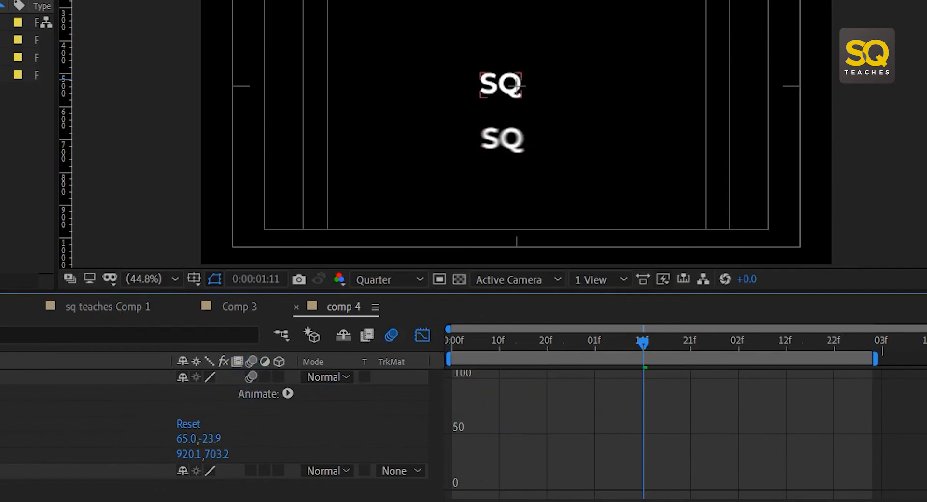
pyautogui.click(58, 471)
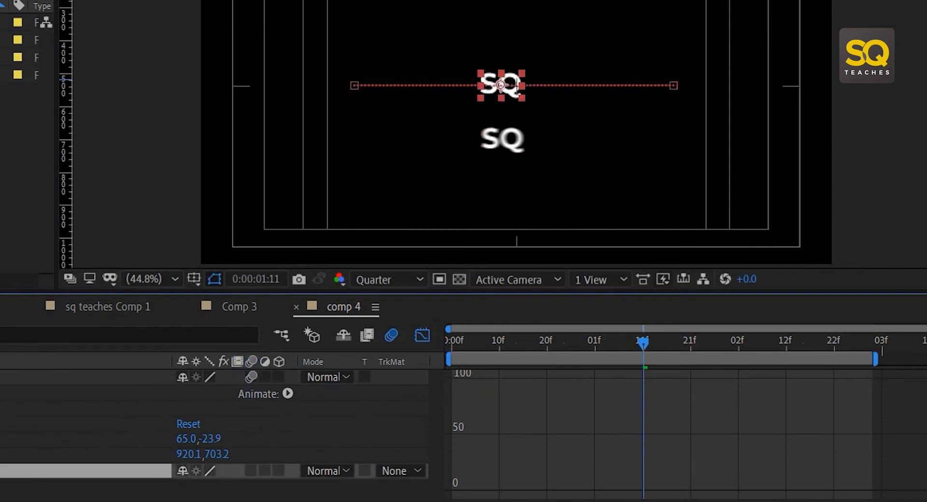
pyautogui.click(251, 471)
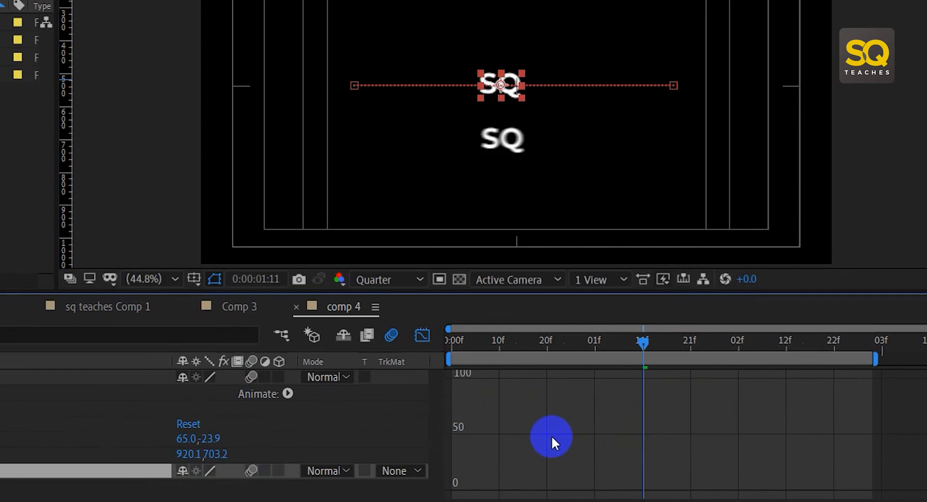
pyautogui.press('space')
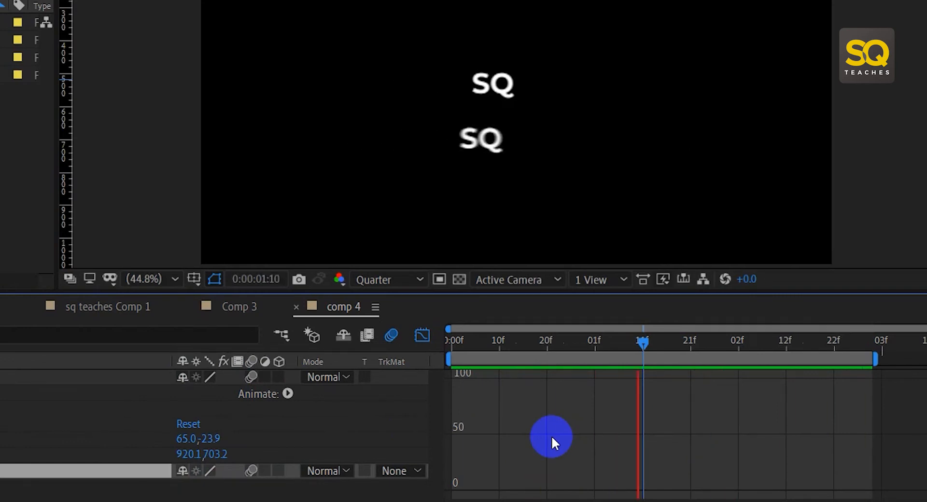
pyautogui.press('space')
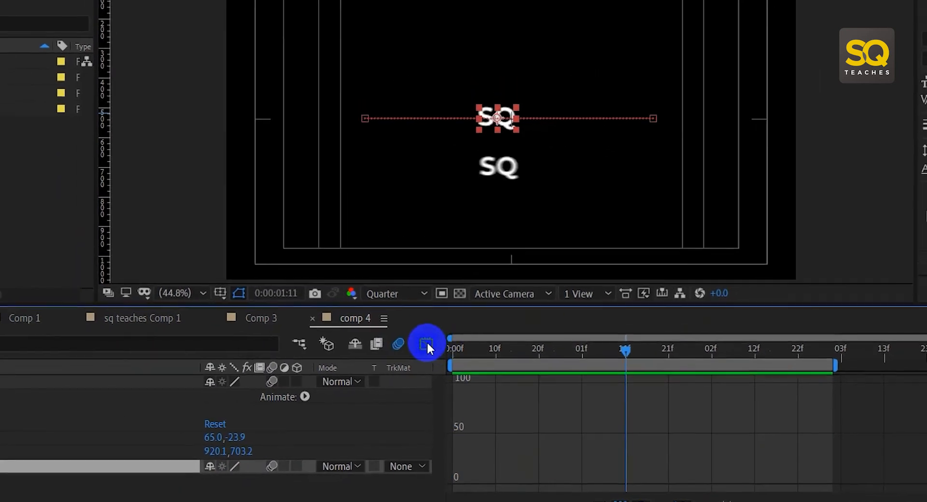
# Leave the Graph Editor, select both text layers, and show only their Position keyframes
pyautogui.click(422, 335)
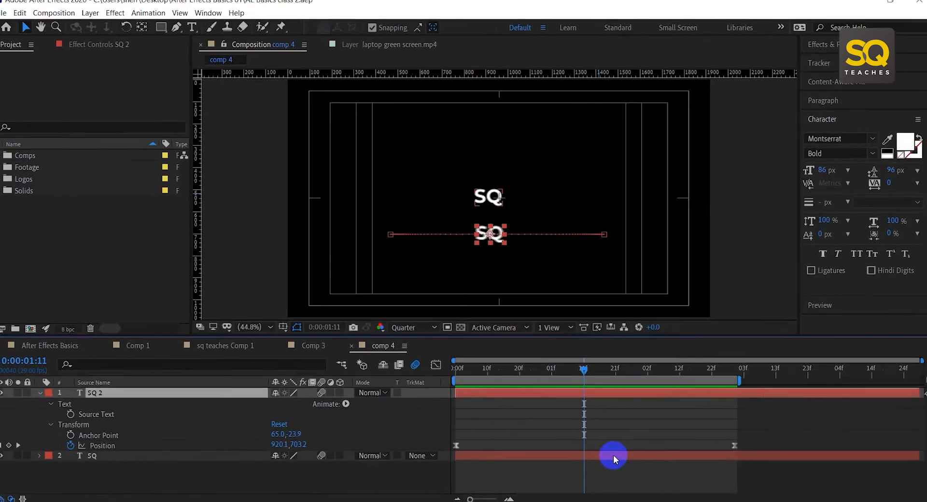
pyautogui.keyDown('shift'); pyautogui.click(611, 454); pyautogui.keyUp('shift')
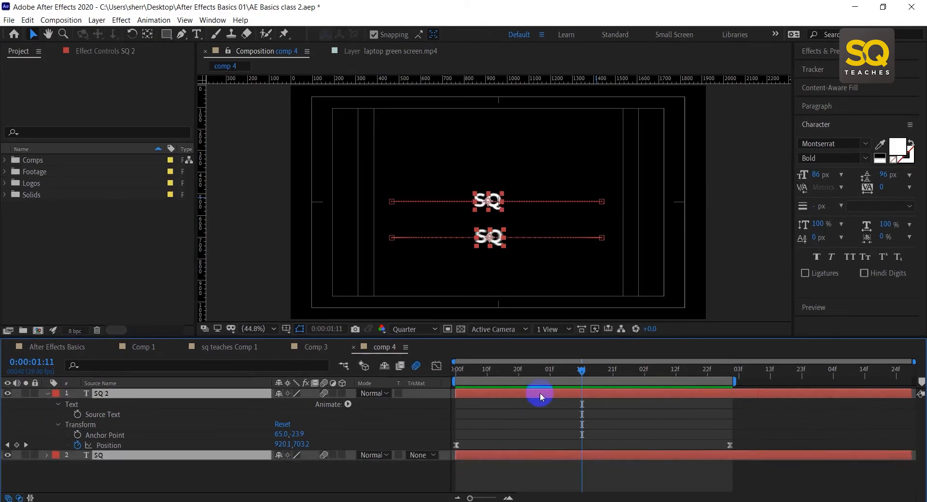
pyautogui.press('u')
pyautogui.press('u')
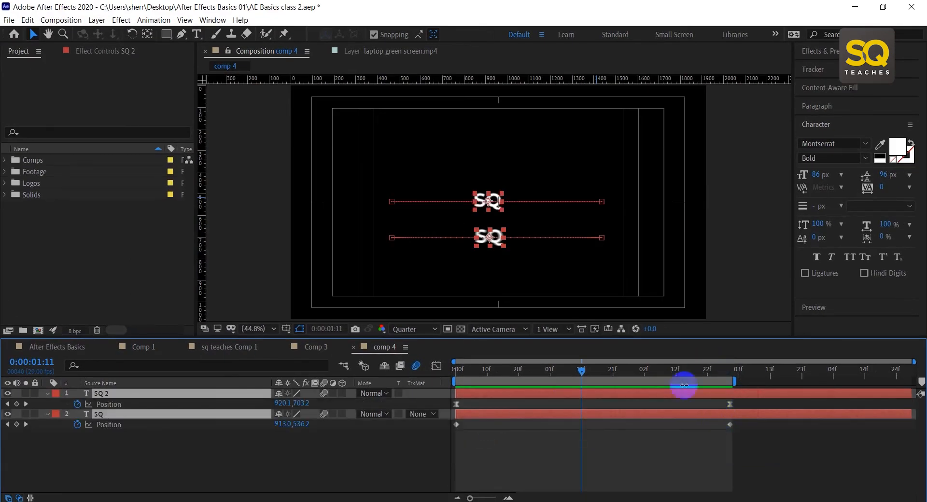
# Move the last Position keyframes of both text layers to 0:00:01:08, and end the work area at 0:00:01:16
pyautogui.moveTo(615, 372); pyautogui.dragTo(573, 377)
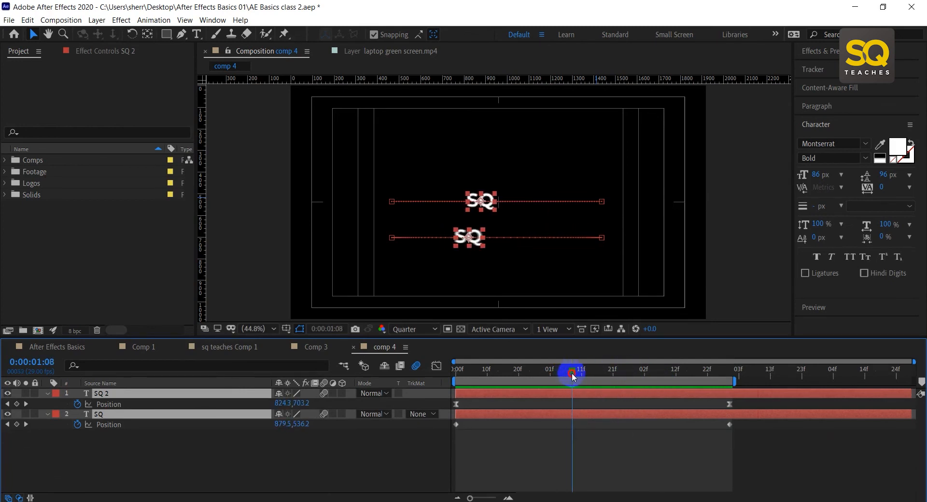
pyautogui.moveTo(747, 405); pyautogui.dragTo(723, 425)
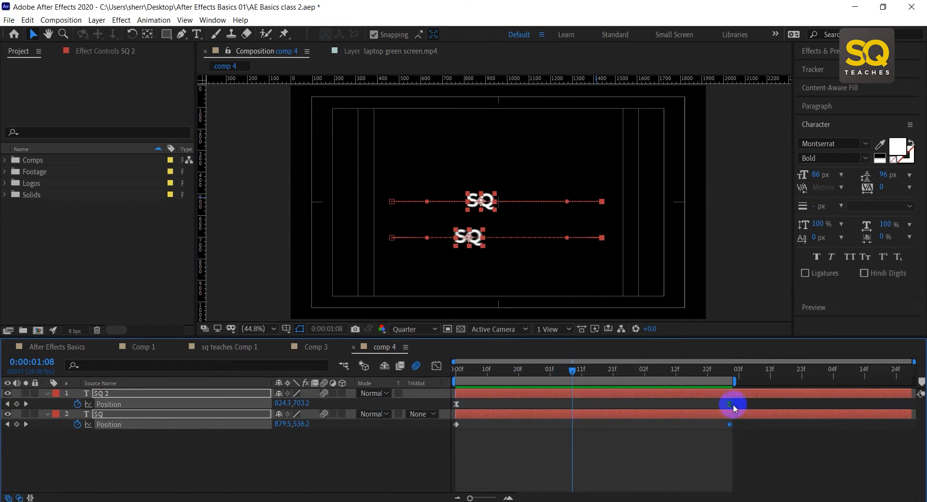
pyautogui.moveTo(729, 403); pyautogui.dragTo(573, 423)
pyautogui.moveTo(564, 372); pyautogui.dragTo(599, 371)
pyautogui.press('n')
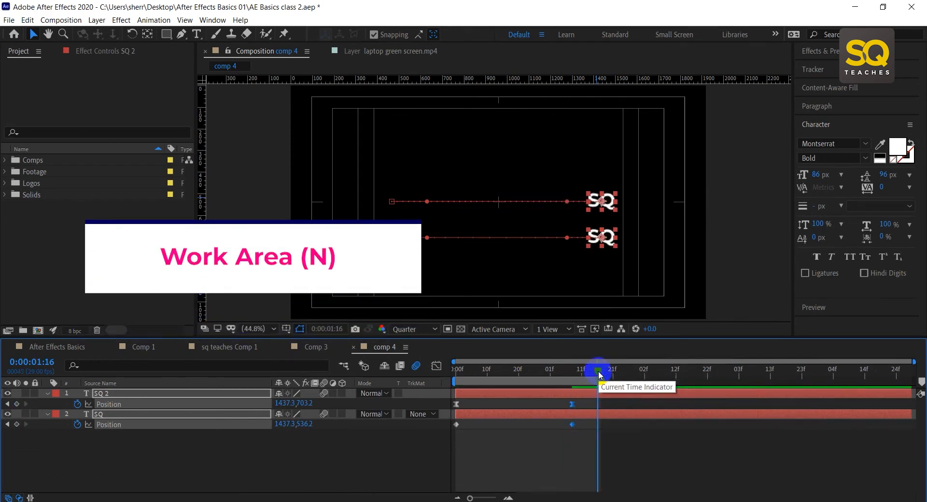
# Preview the shortened text animation, check the frame at 0:00:00:14, and deselect both text layers
pyautogui.press('space')
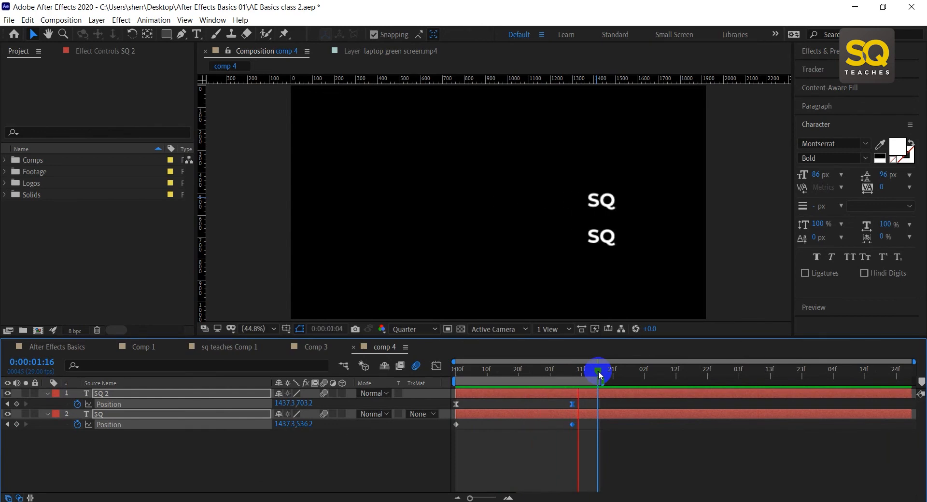
pyautogui.moveTo(599, 374); pyautogui.dragTo(499, 372)
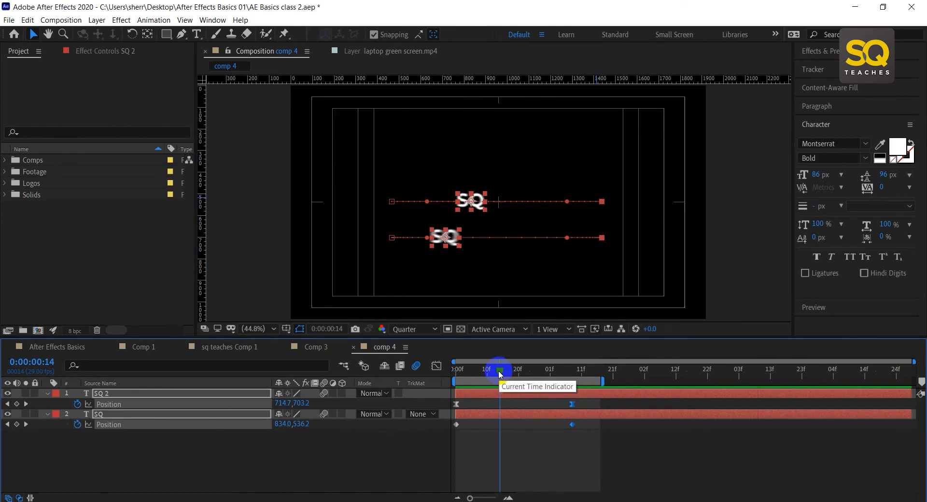
pyautogui.click(66, 443)
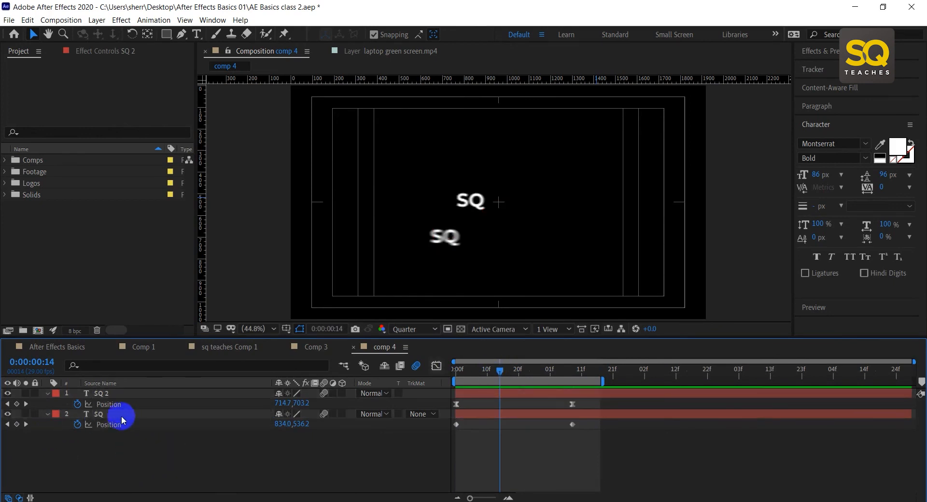
# Show the SQ 2 layer's Transform properties and keyframe Scale at 100% at 0:00:00:00 and 125% at 0:00:01:08
pyautogui.click(47, 394)
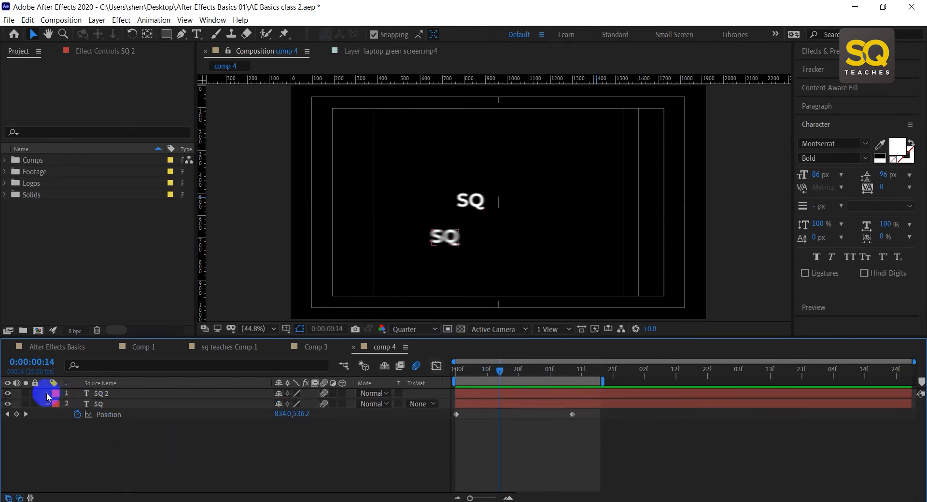
pyautogui.click(47, 394)
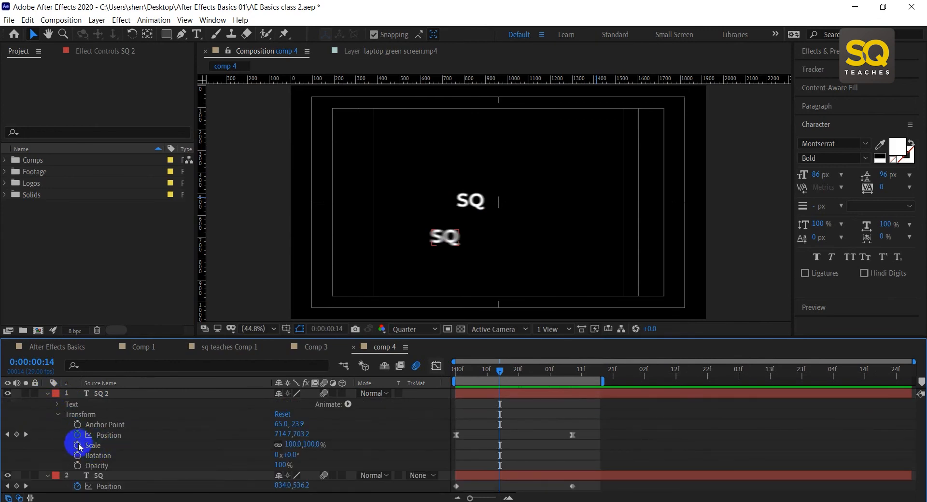
pyautogui.moveTo(501, 372); pyautogui.dragTo(456, 374)
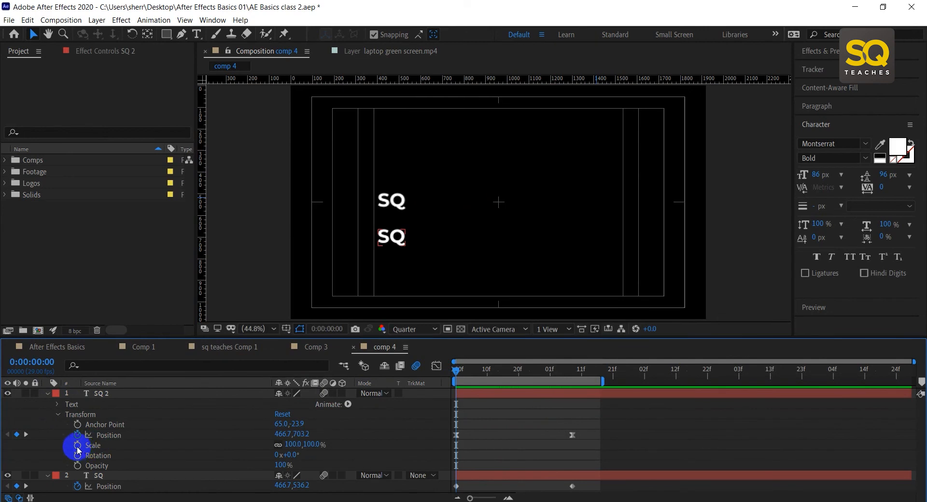
pyautogui.click(569, 373)
pyautogui.click(317, 446)
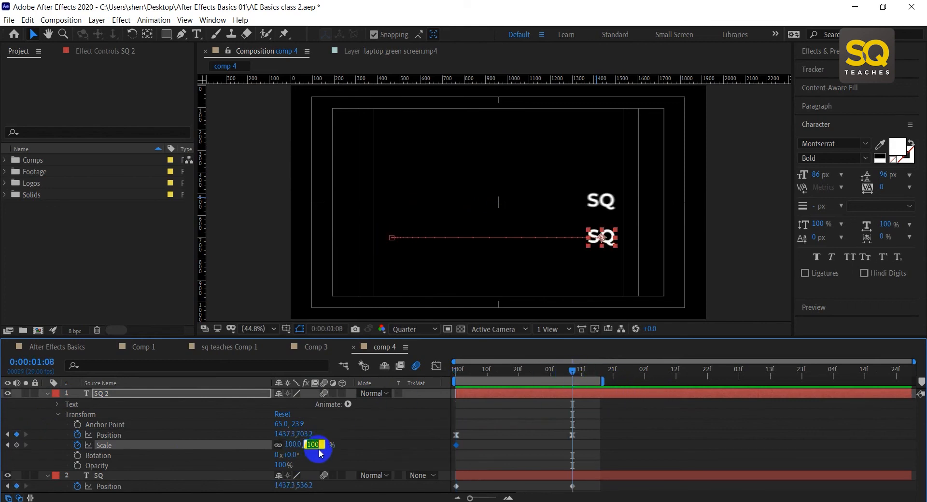
pyautogui.write('125')
pyautogui.press('Return')
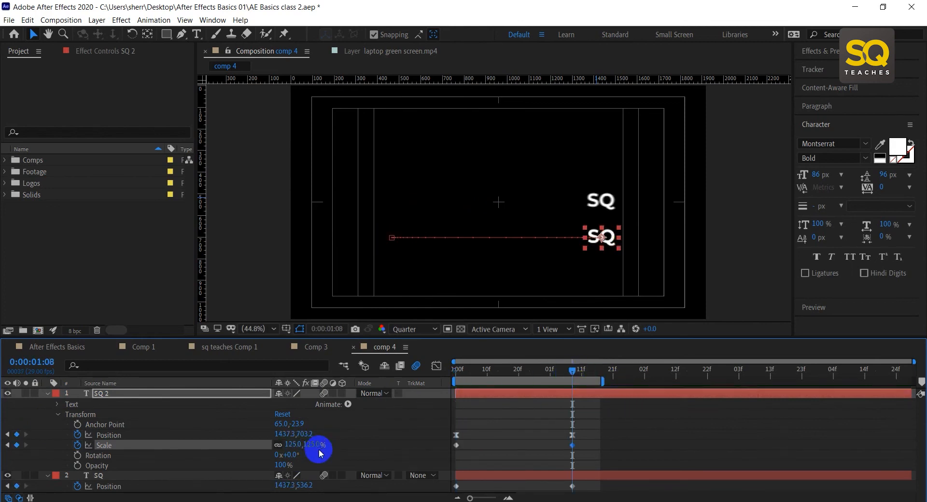
# Set SQ 2's ending Scale keyframe to 150% and preview the animation from 0:00:00:00
pyautogui.click(317, 448)
pyautogui.write('1')
pyautogui.press('Return')
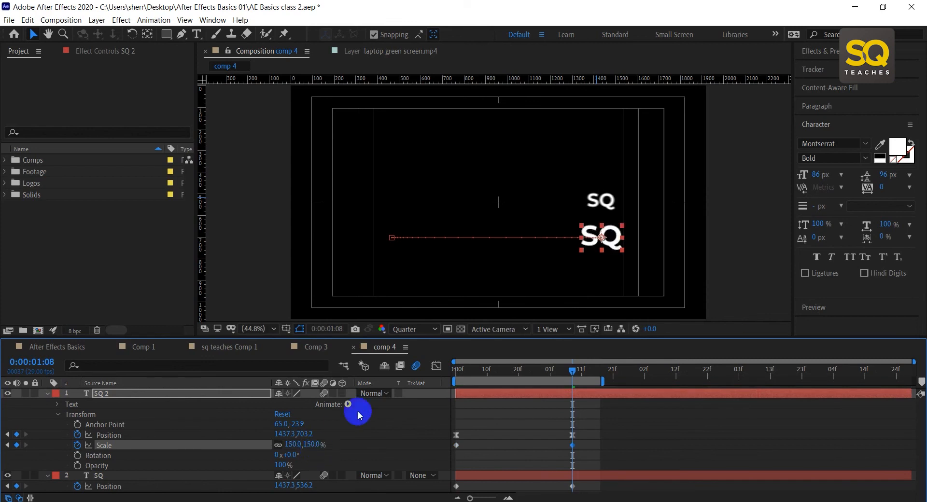
pyautogui.moveTo(483, 373); pyautogui.dragTo(414, 372)
pyautogui.press('space')
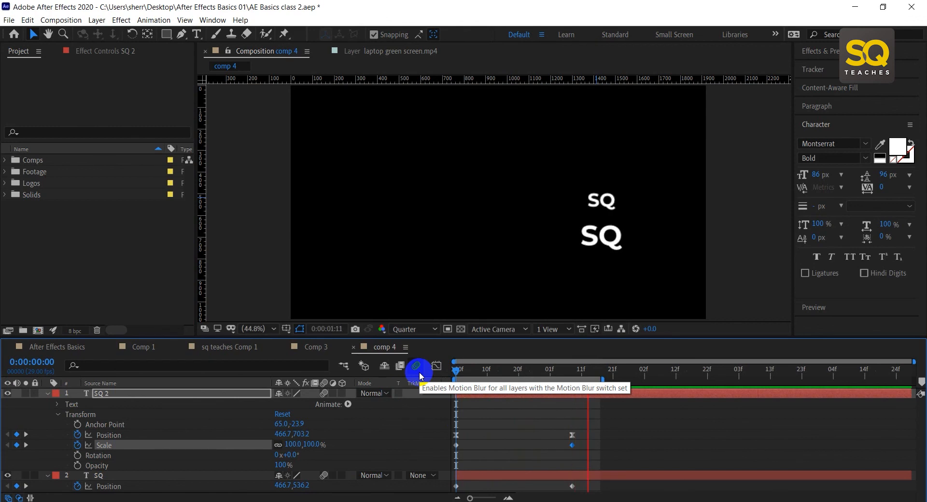
# Stop the preview and apply Easy Ease to both Scale keyframes of SQ 2
pyautogui.click(497, 373)
pyautogui.click(591, 445)
pyautogui.moveTo(591, 445); pyautogui.dragTo(441, 467)
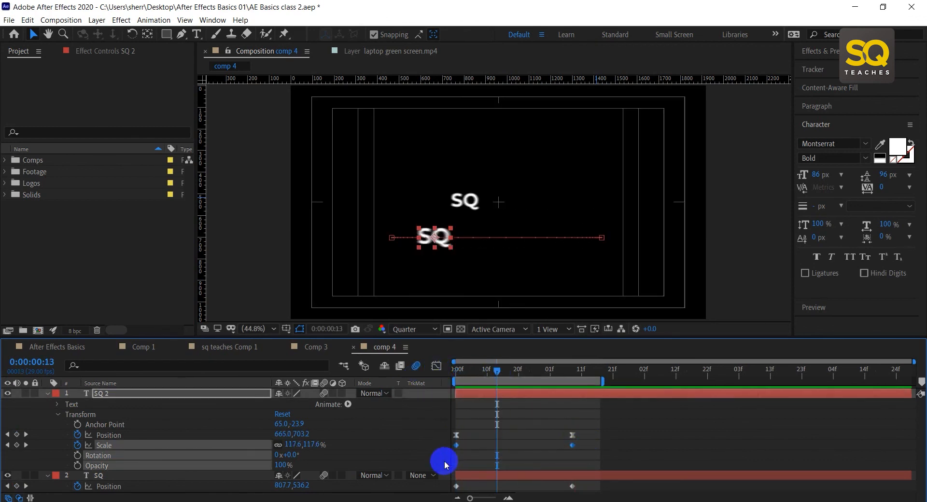
pyautogui.rightClick(573, 445)
pyautogui.moveTo(692, 439)
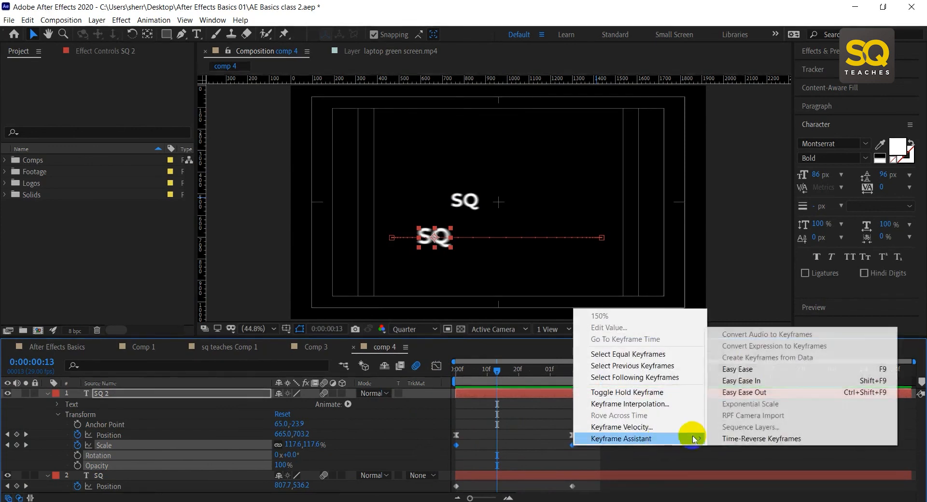
pyautogui.click(742, 372)
# Preview the eased scaling from 0:00:00:00, set the current time to 0:00:00:09, and deselect the keyframes
pyautogui.moveTo(497, 371); pyautogui.dragTo(419, 371)
pyautogui.press('space')
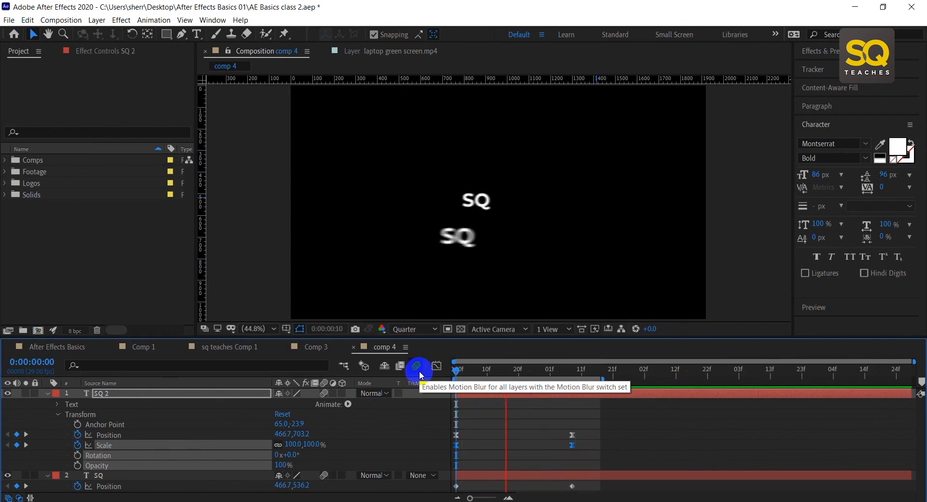
pyautogui.click(484, 371)
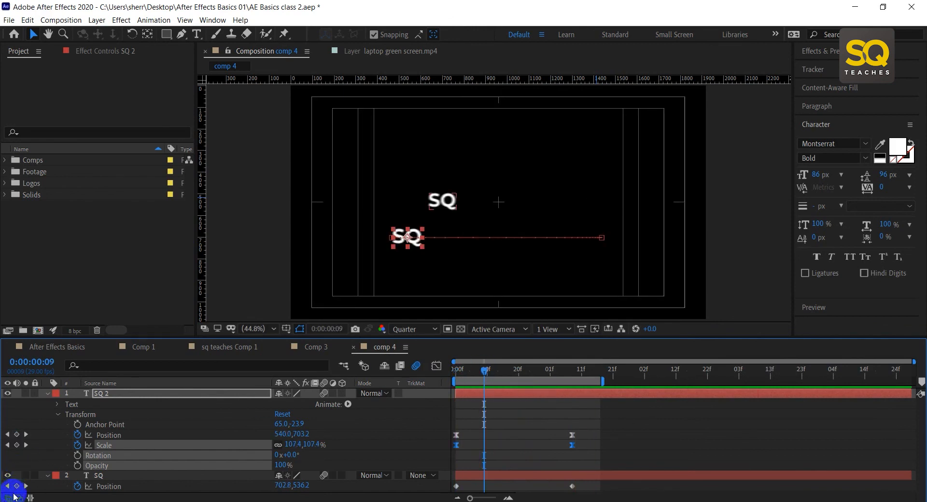
pyautogui.click(492, 449)
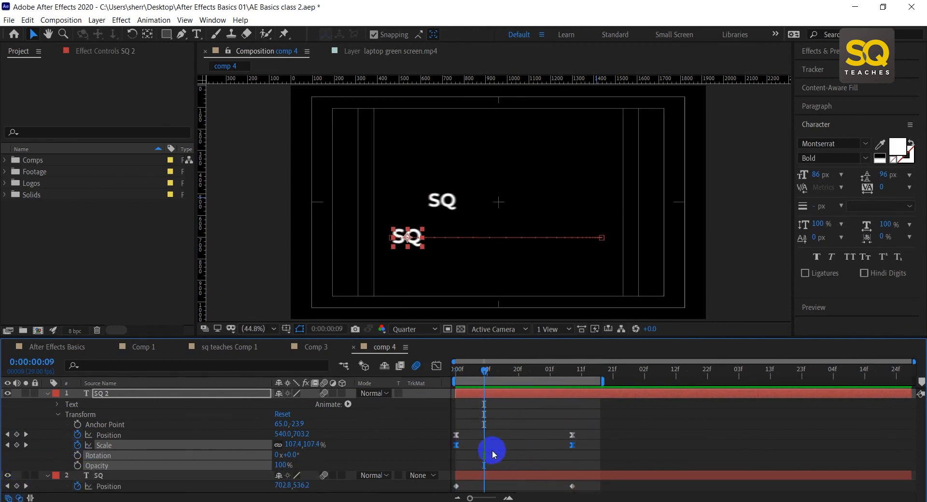
pyautogui.click(491, 449)
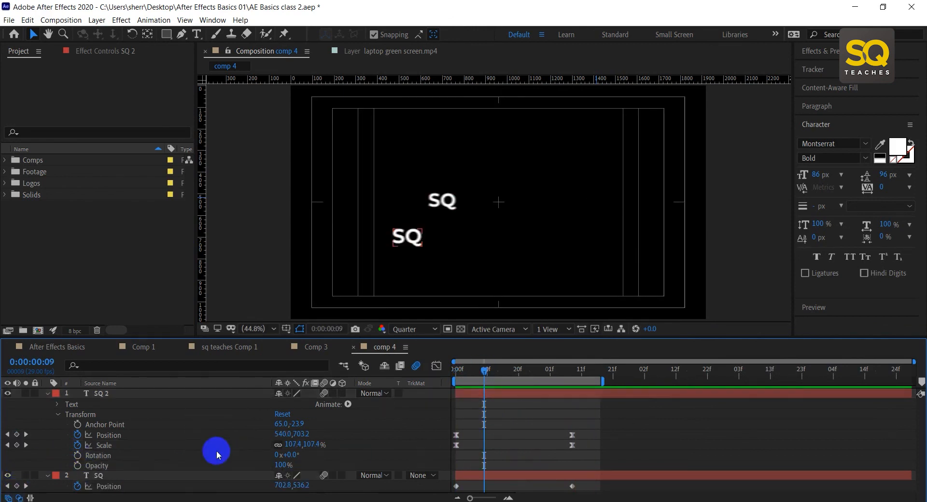
# Keyframe SQ 2's Rotation with the first keyframe at 0:00:00:00 and a 45° keyframe at 0:00:01:08
pyautogui.click(77, 455)
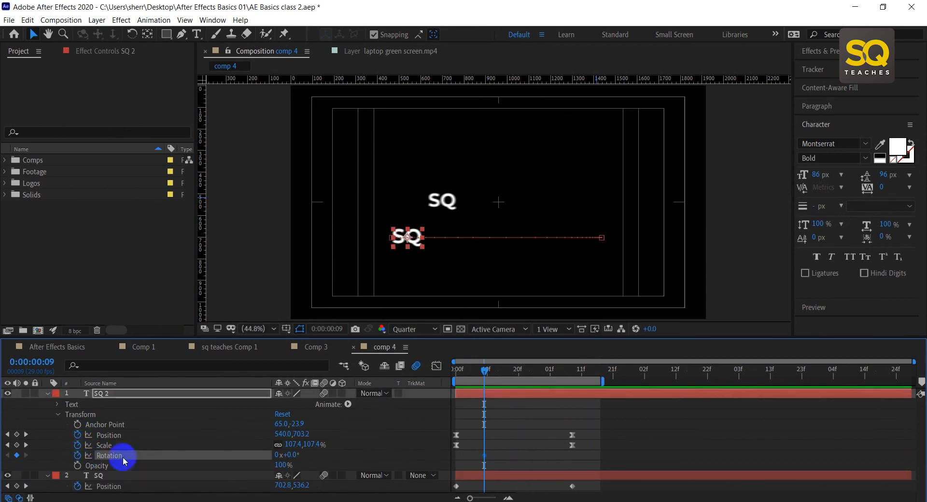
pyautogui.moveTo(484, 454); pyautogui.dragTo(456, 456)
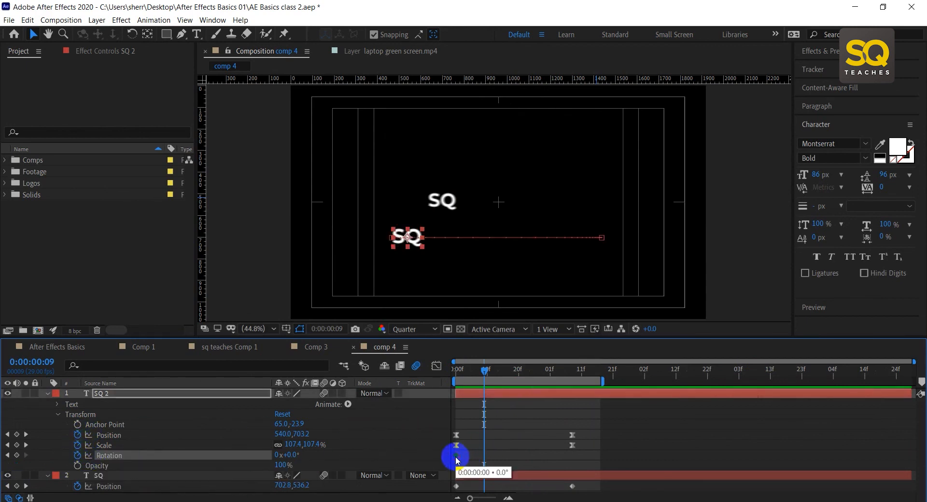
pyautogui.moveTo(561, 380); pyautogui.dragTo(572, 380)
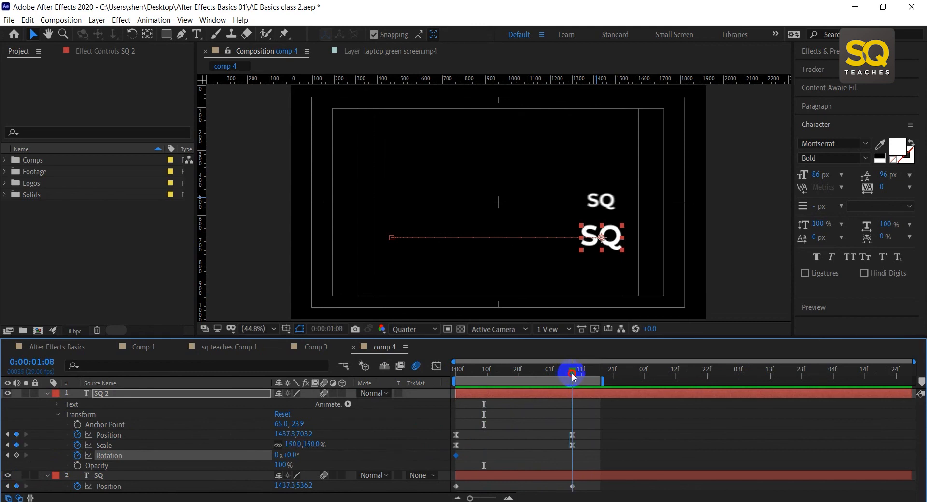
pyautogui.click(289, 454)
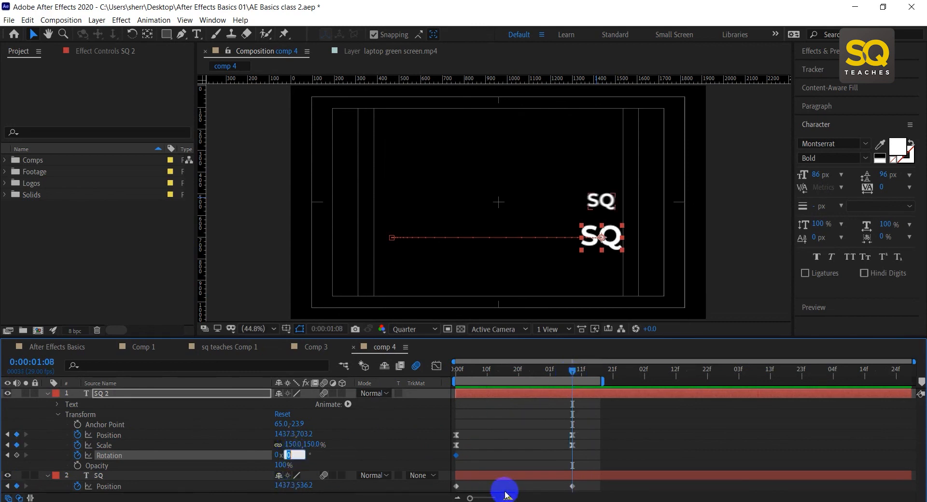
pyautogui.write('45')
pyautogui.press('Return')
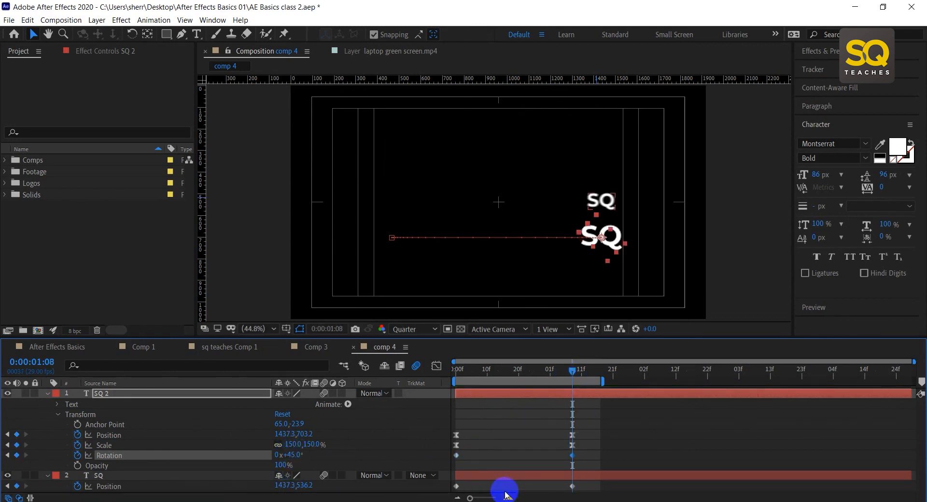
# Change SQ 2's ending Rotation keyframe to one full revolution, 1x+0.0°, and preview the spin
pyautogui.click(292, 457)
pyautogui.write('0')
pyautogui.press('Return')
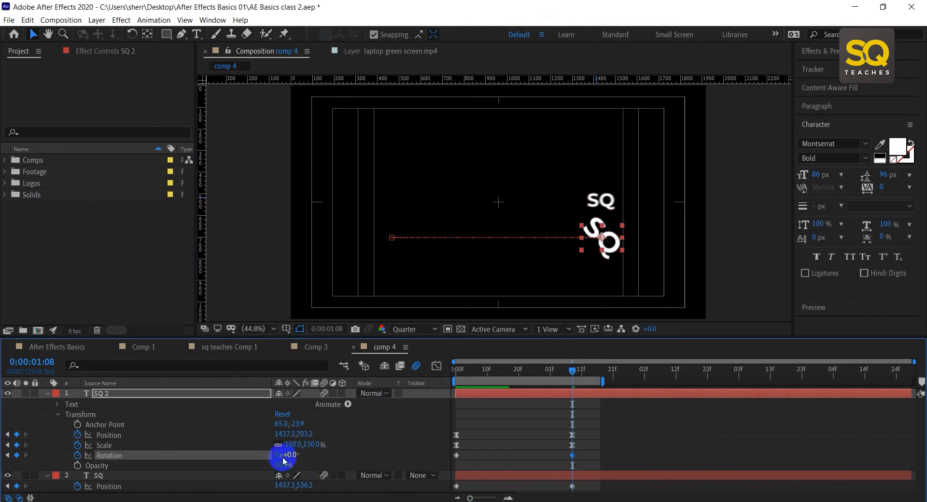
pyautogui.click(278, 455)
pyautogui.write('1')
pyautogui.press('Return')
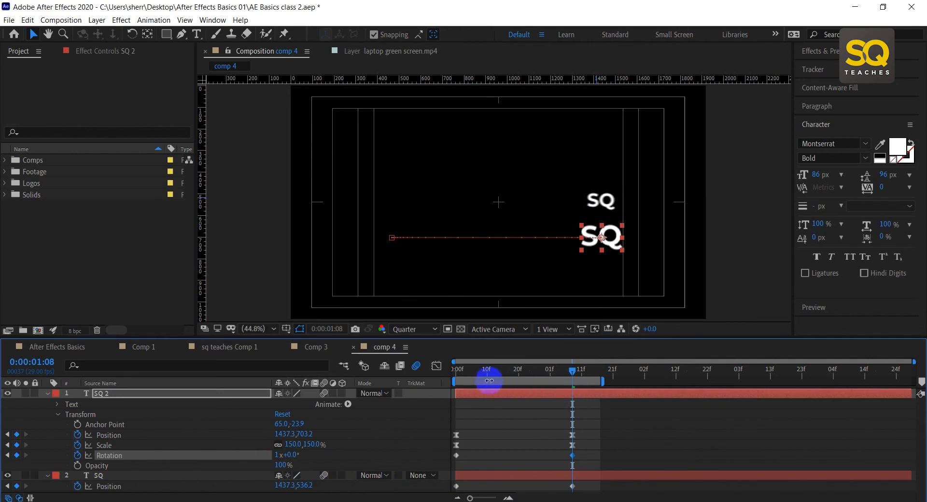
pyautogui.press('space')
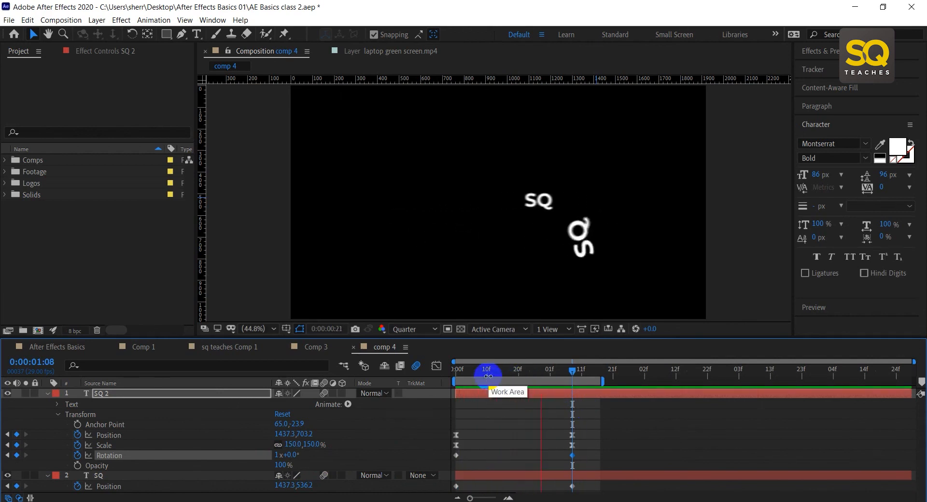
pyautogui.press('space')
# Apply Easy Ease to both Rotation keyframes of SQ 2, preview the result, and set the current time to 0:00:00:19
pyautogui.moveTo(591, 453); pyautogui.dragTo(444, 463)
pyautogui.rightClick(573, 451)
pyautogui.moveTo(647, 443)
pyautogui.click(726, 375)
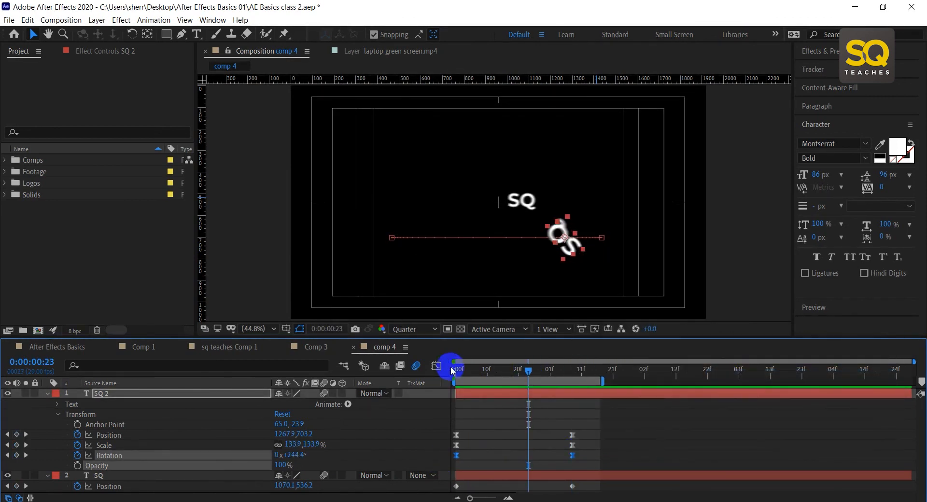
pyautogui.press('space')
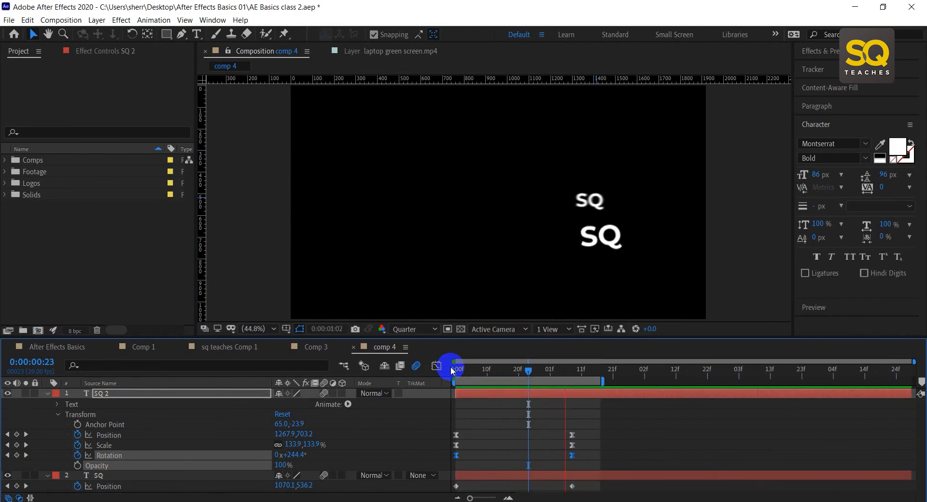
pyautogui.click(516, 371)
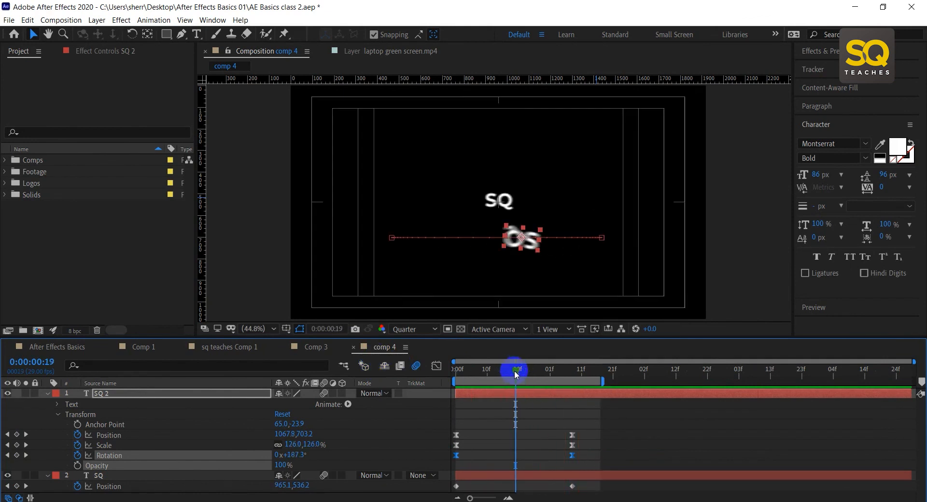